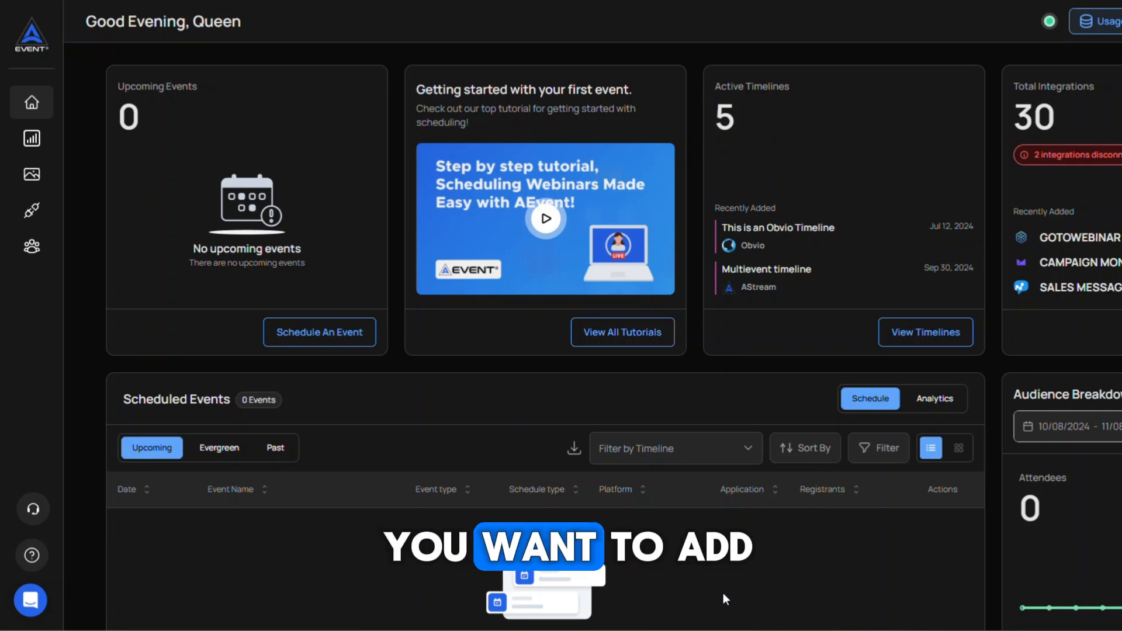
In the Test Timeline dated Nov 25, 2024, start an action 1 day after the main event with a relative time of 0:00:00
{"action": "left_click", "coordinate": [30, 140]}
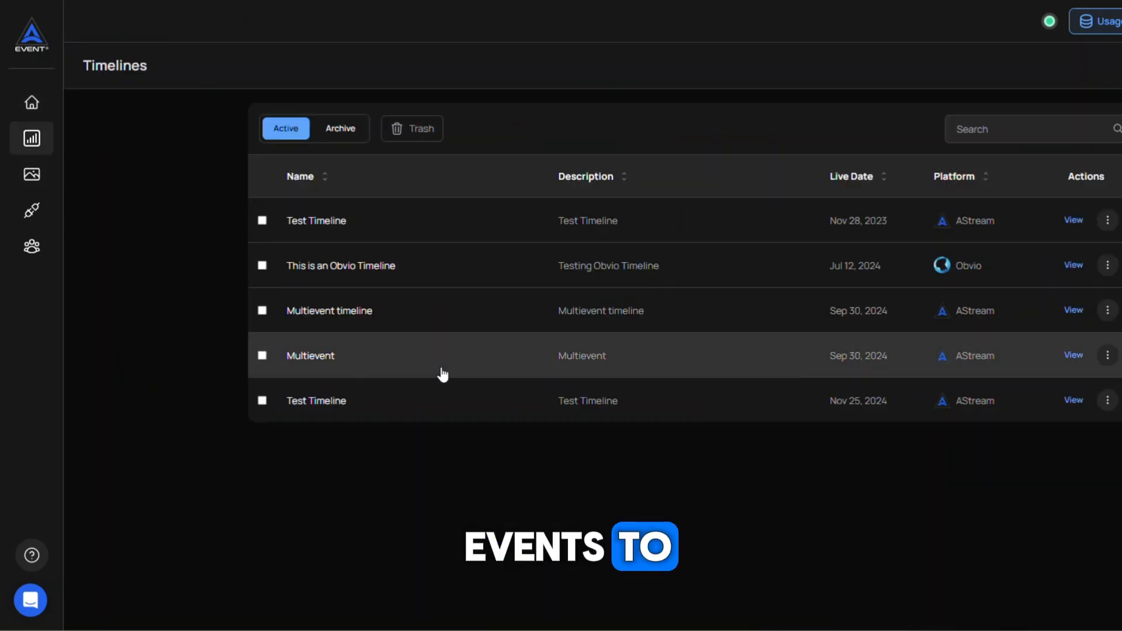
{"action": "left_click", "coordinate": [501, 409]}
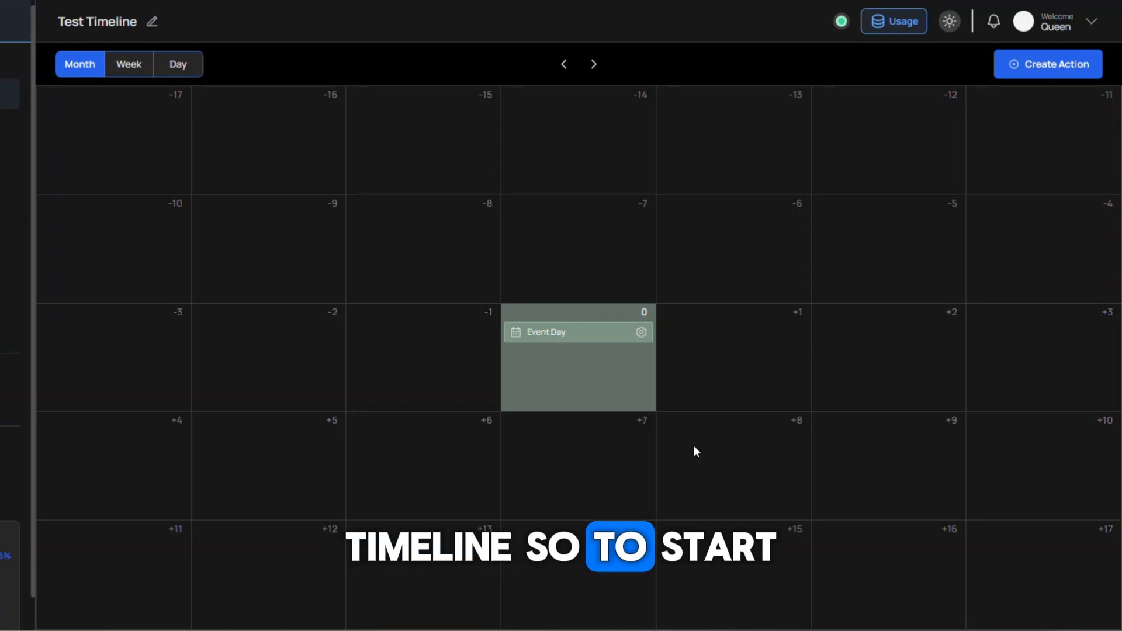
{"action": "left_click", "coordinate": [1040, 65]}
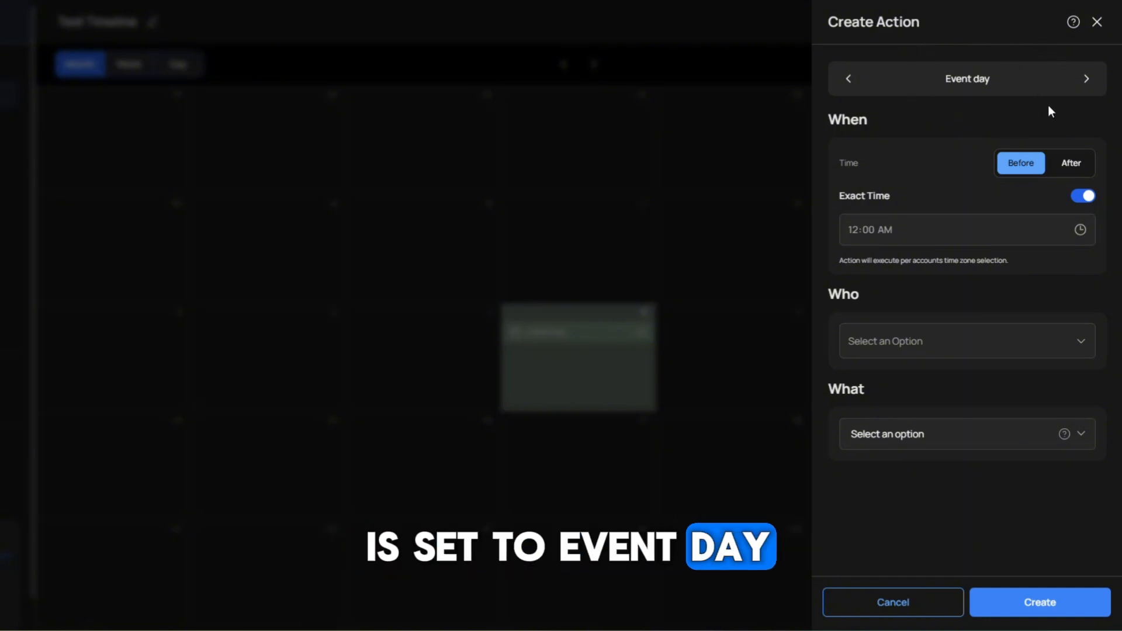
{"action": "left_click", "coordinate": [1086, 79]}
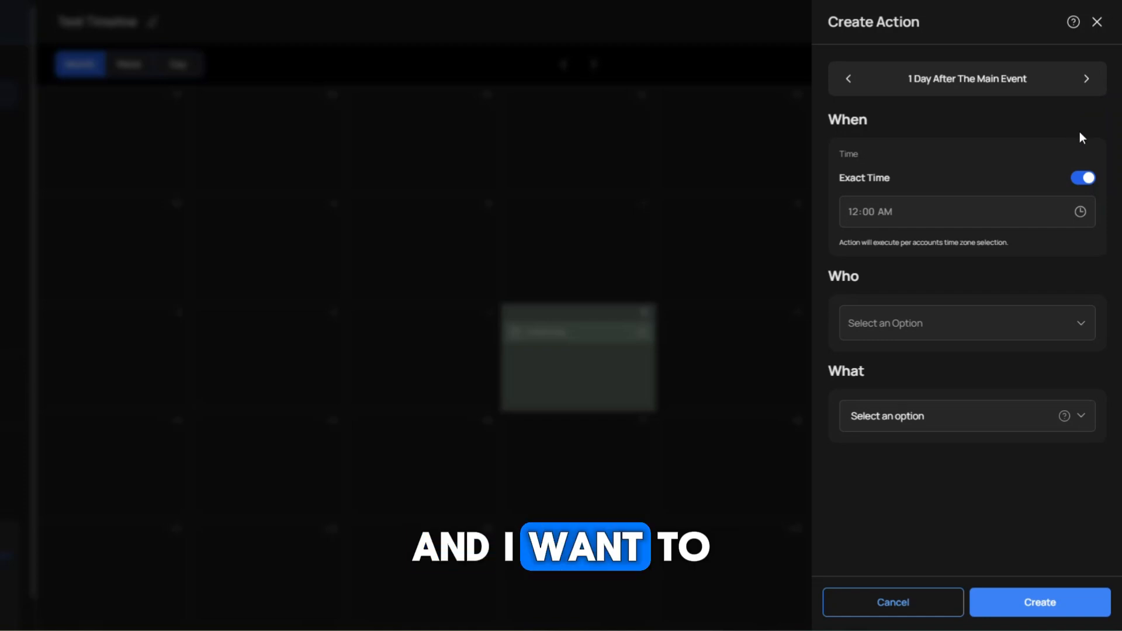
{"action": "left_click", "coordinate": [1085, 180]}
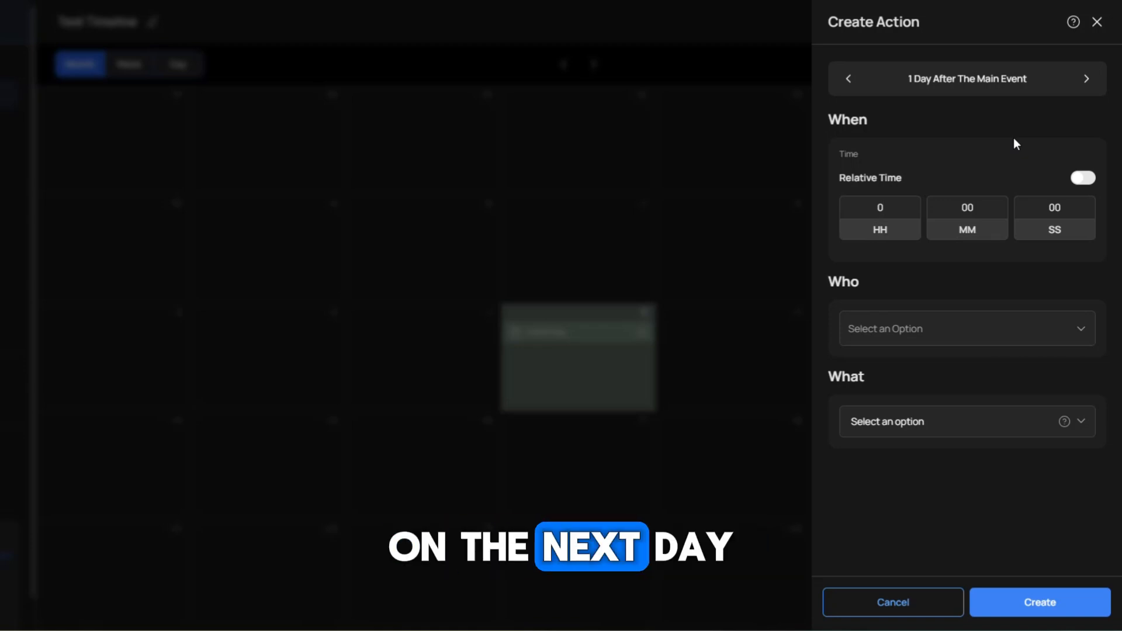
Target the action at Registrants and set it to the AEvent Functions action Add Another Event
{"action": "left_click", "coordinate": [979, 333]}
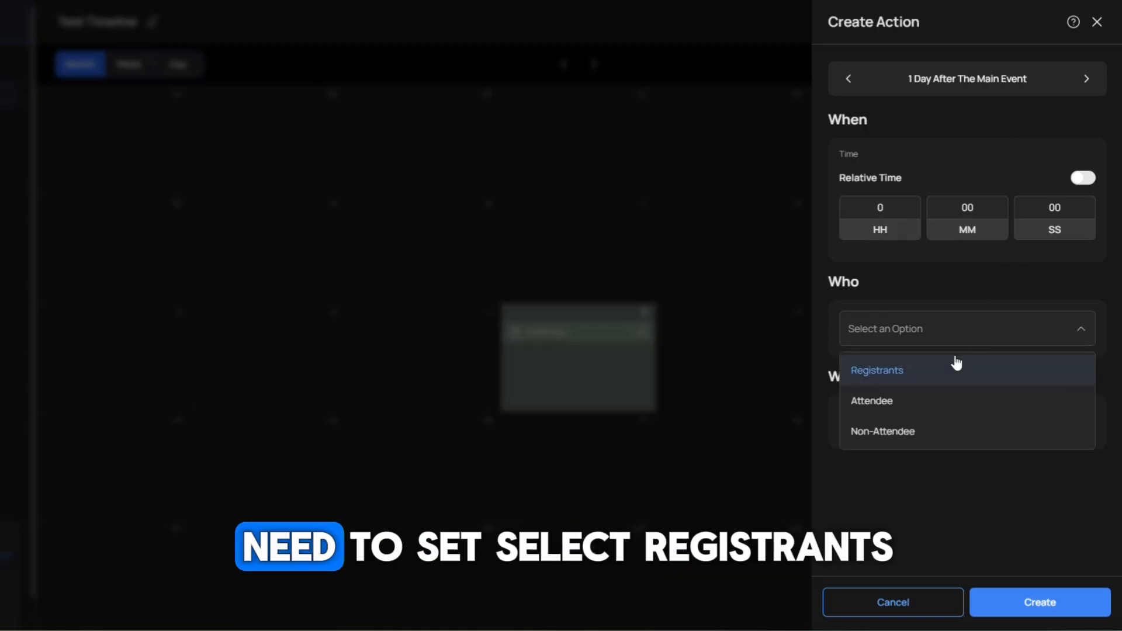
{"action": "left_click", "coordinate": [954, 370]}
{"action": "left_click", "coordinate": [955, 418]}
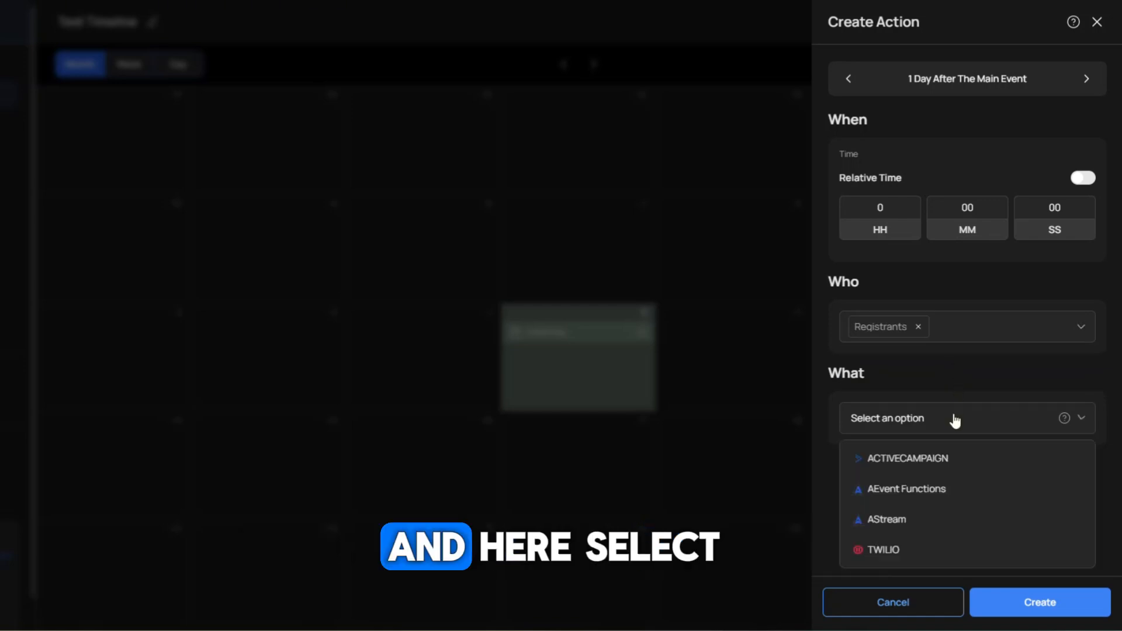
{"action": "left_click", "coordinate": [962, 492]}
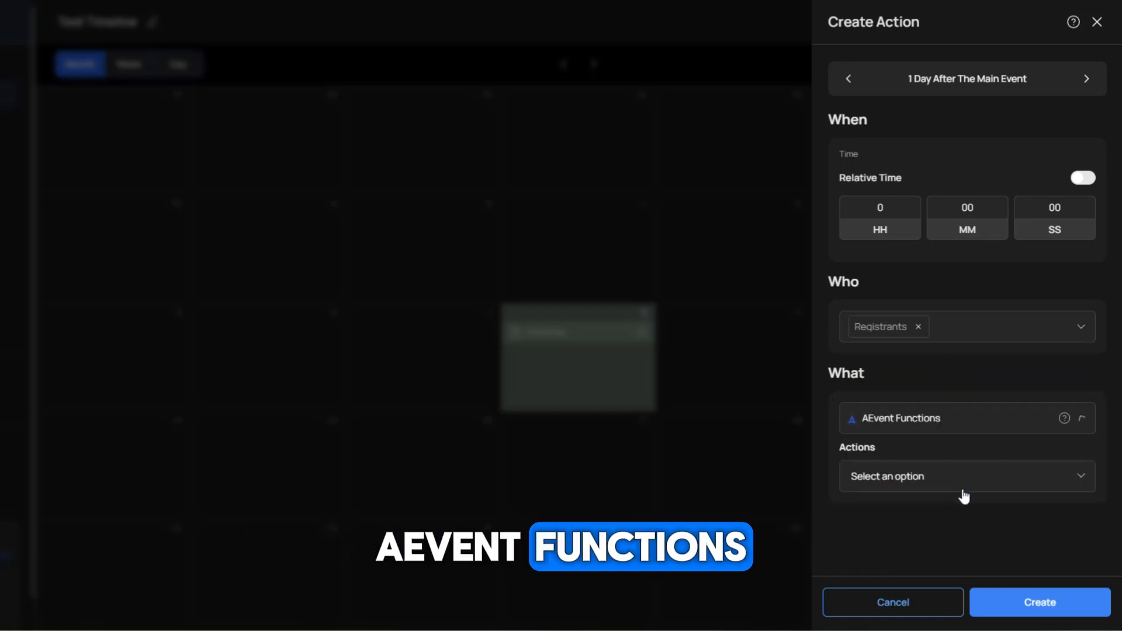
{"action": "left_click", "coordinate": [964, 492]}
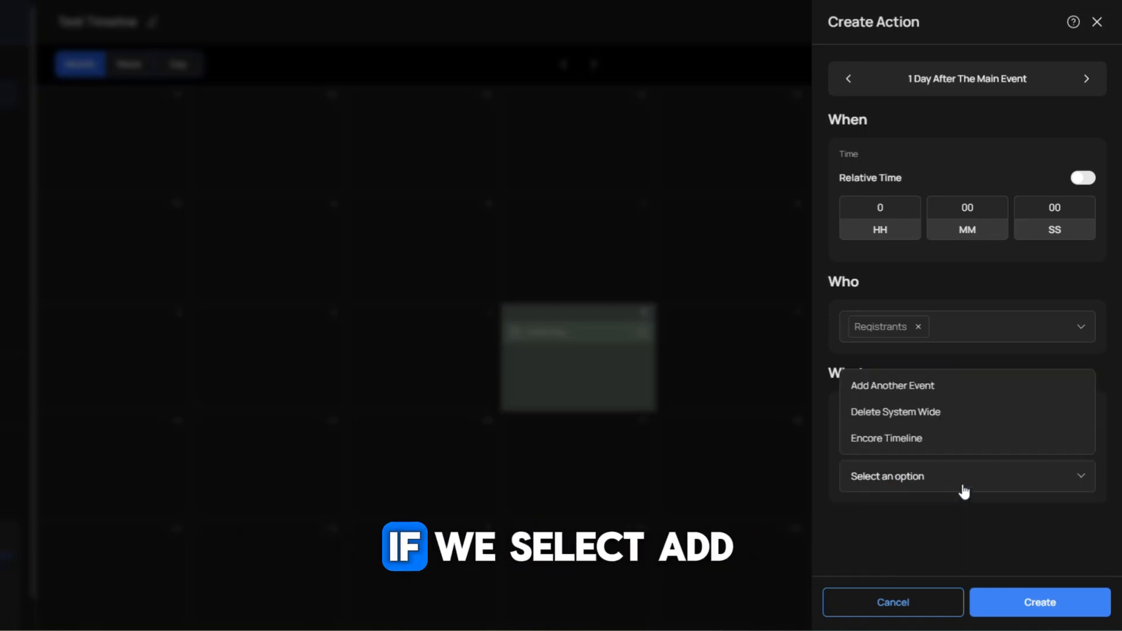
{"action": "left_click", "coordinate": [957, 393]}
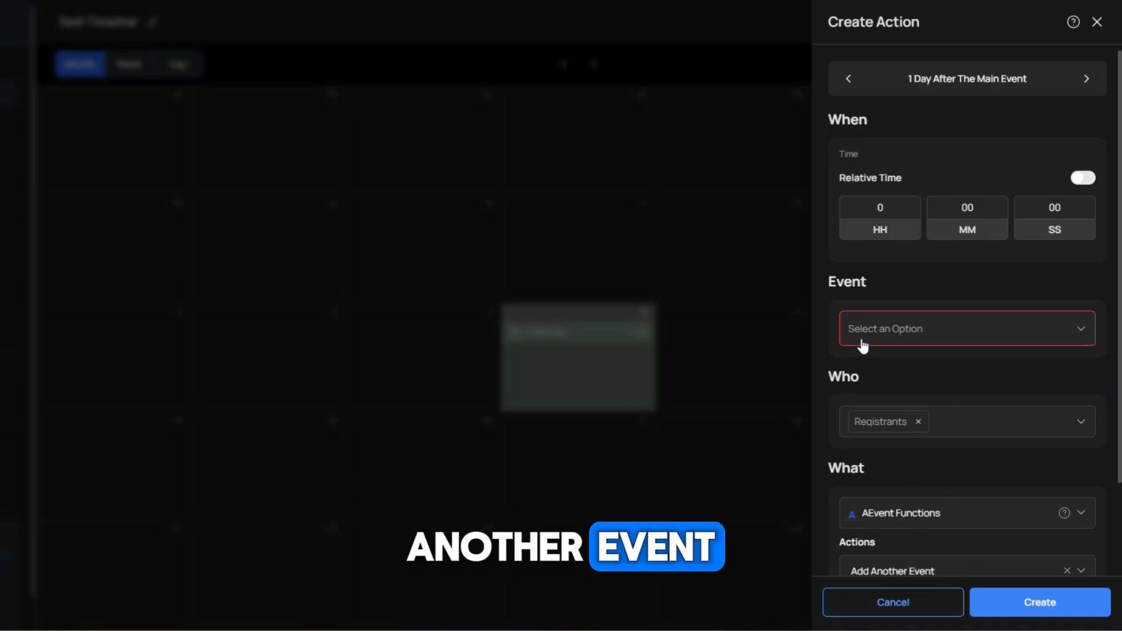
Use Main Event as the action's source event, name the added event "2ND Day Event", and create the action
{"action": "left_click", "coordinate": [887, 330]}
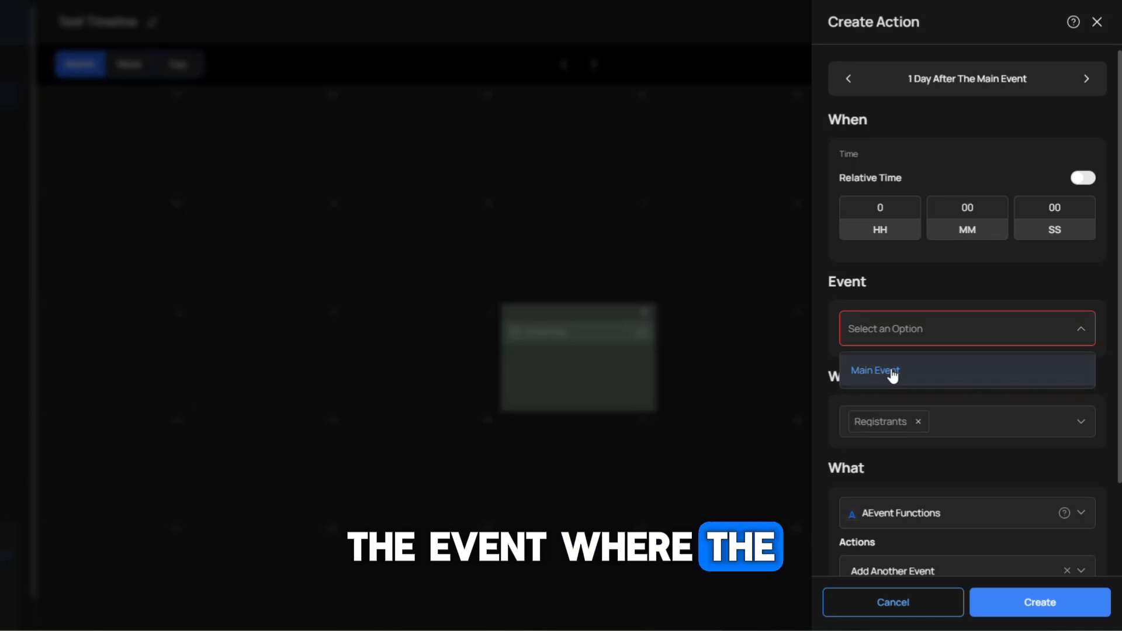
{"action": "left_click", "coordinate": [893, 372]}
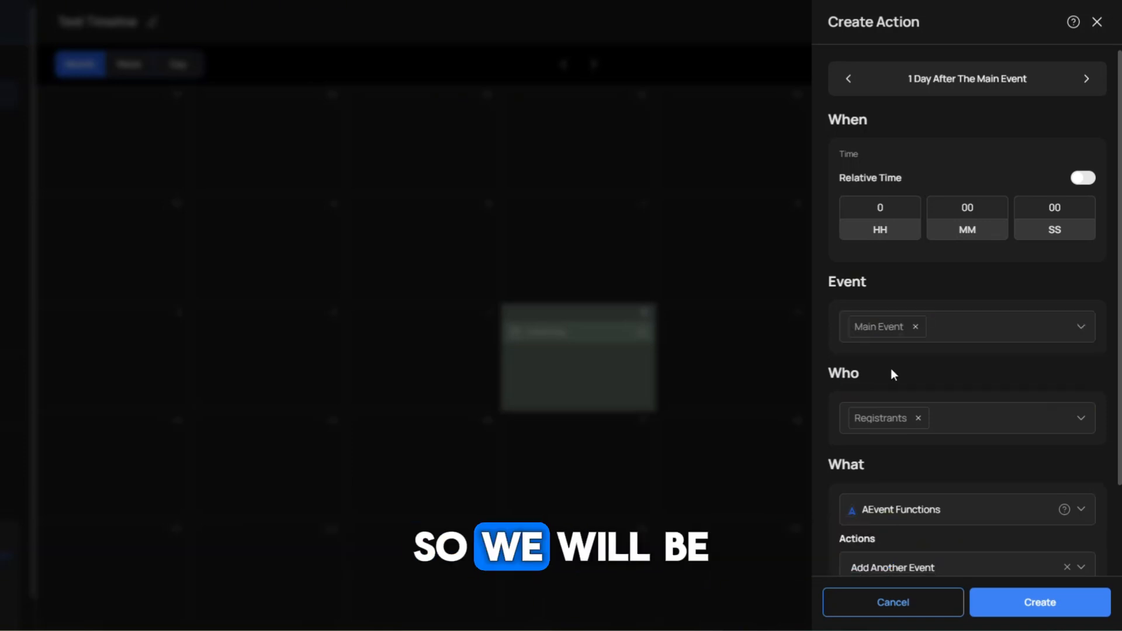
{"action": "scroll", "coordinate": [1036, 378], "scroll_direction": "down", "scroll_amount": 1}
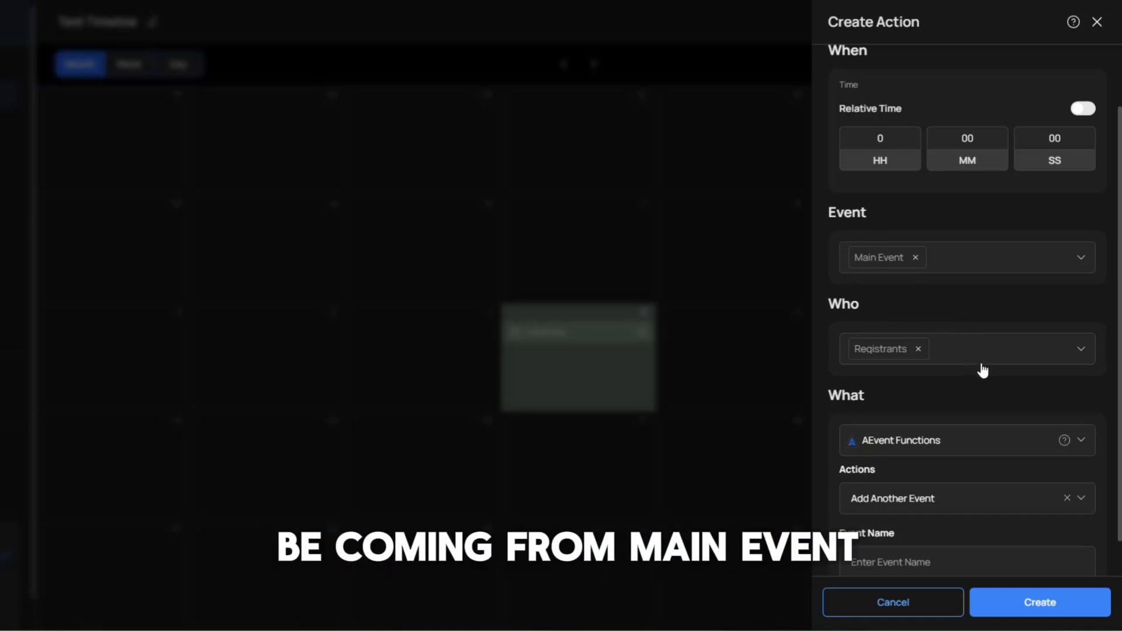
{"action": "scroll", "coordinate": [980, 380], "scroll_direction": "down", "scroll_amount": 1}
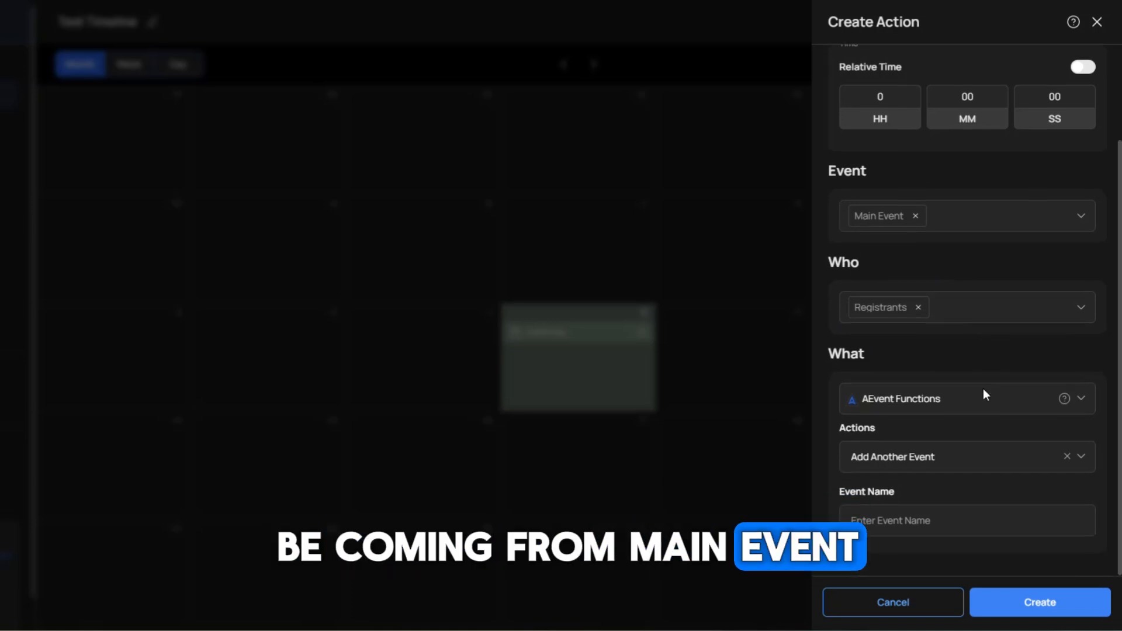
{"action": "left_click", "coordinate": [945, 530]}
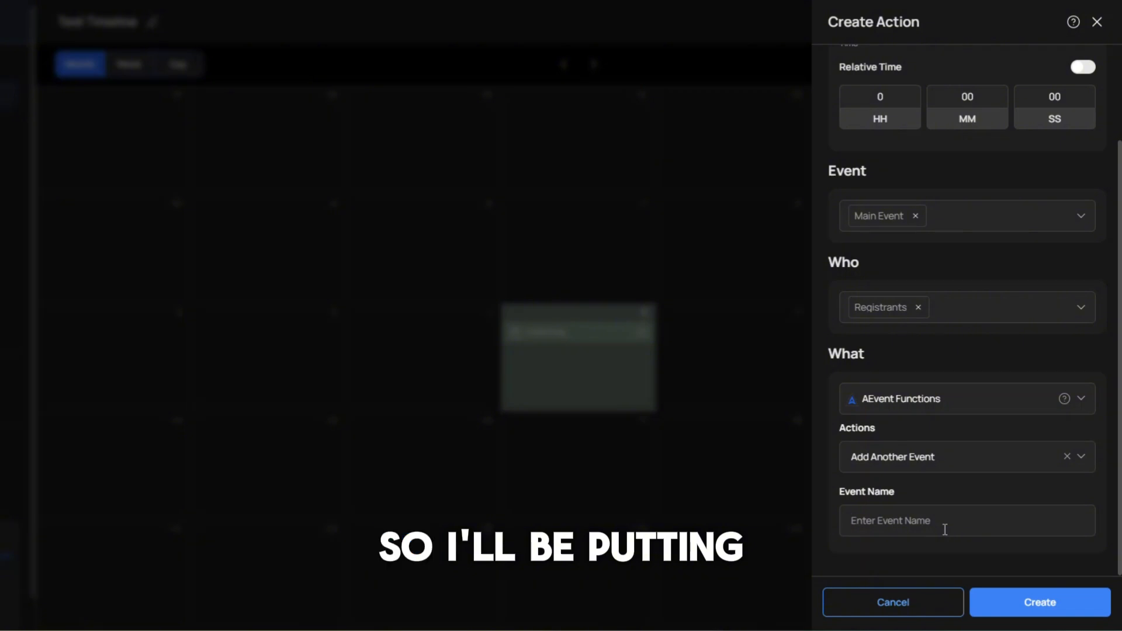
{"action": "type", "text": "2ND"}
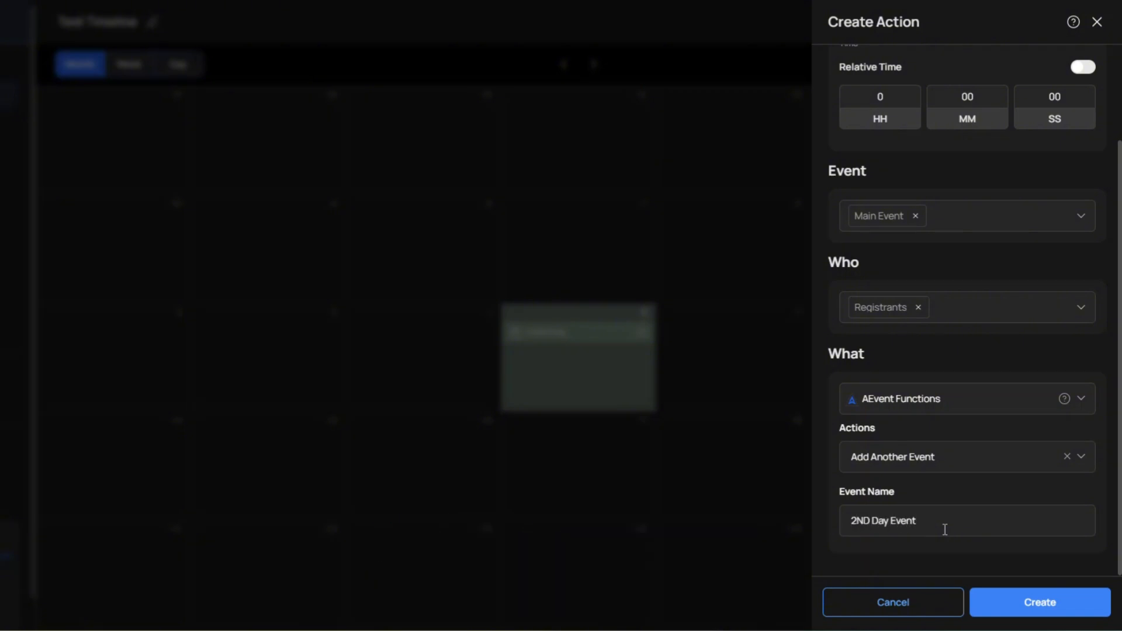
{"action": "type", "text": " Day Event"}
{"action": "left_click", "coordinate": [1000, 595]}
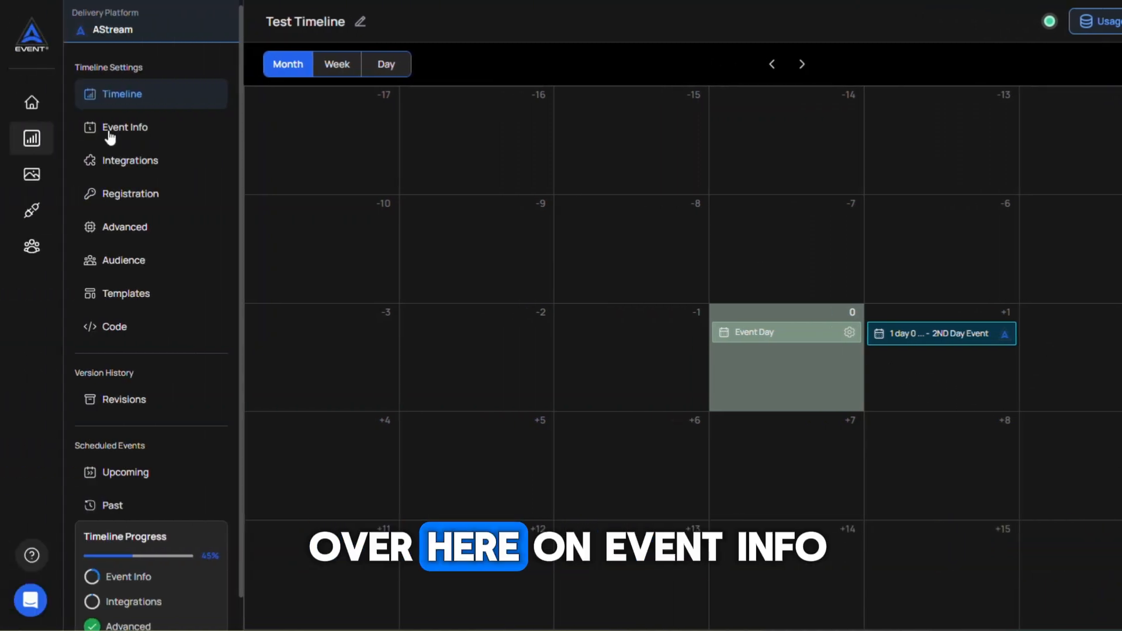
Add registration details for the 2ND Day Event in the event info, with "2nd Day Event" as both title and body
{"action": "left_click", "coordinate": [110, 134]}
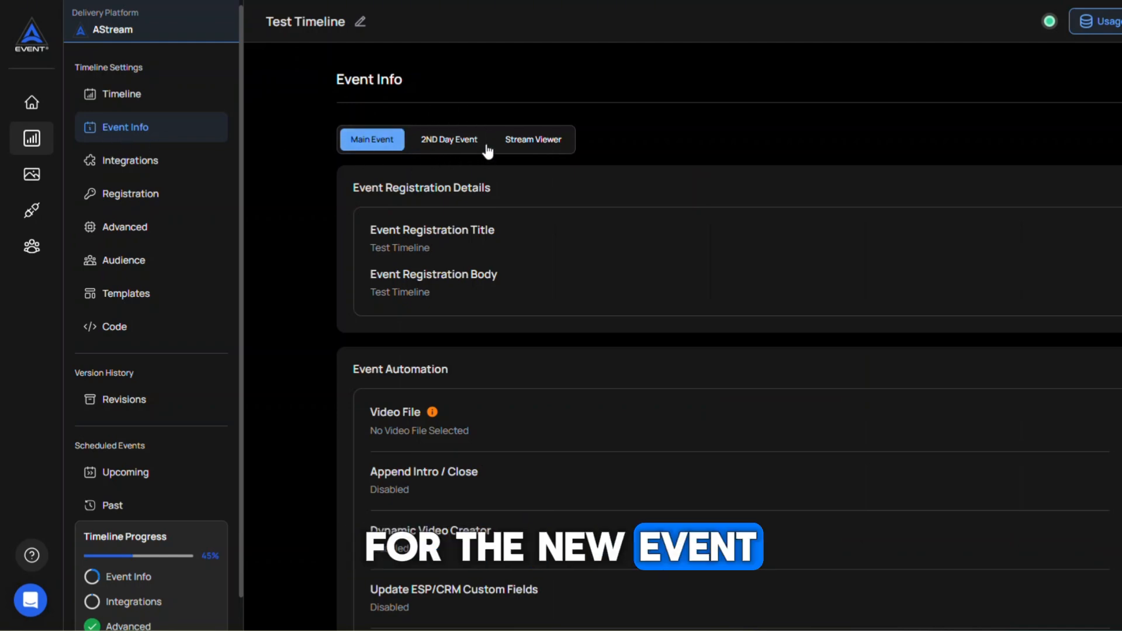
{"action": "left_click", "coordinate": [457, 146]}
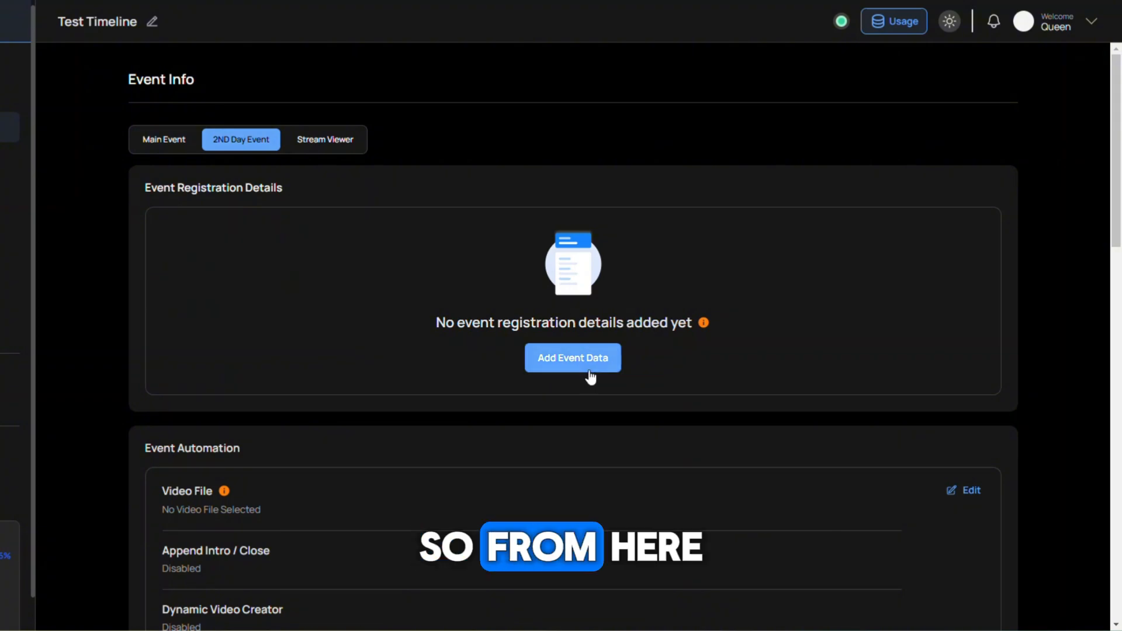
{"action": "left_click", "coordinate": [796, 369]}
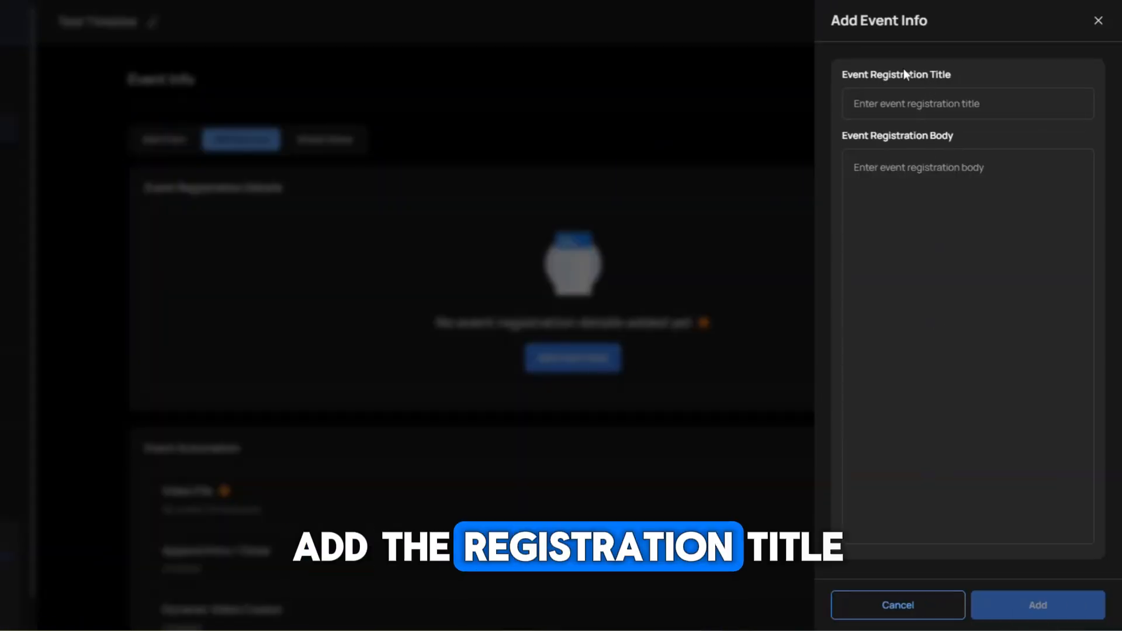
{"action": "left_click", "coordinate": [873, 110]}
{"action": "type", "text": "2nd"}
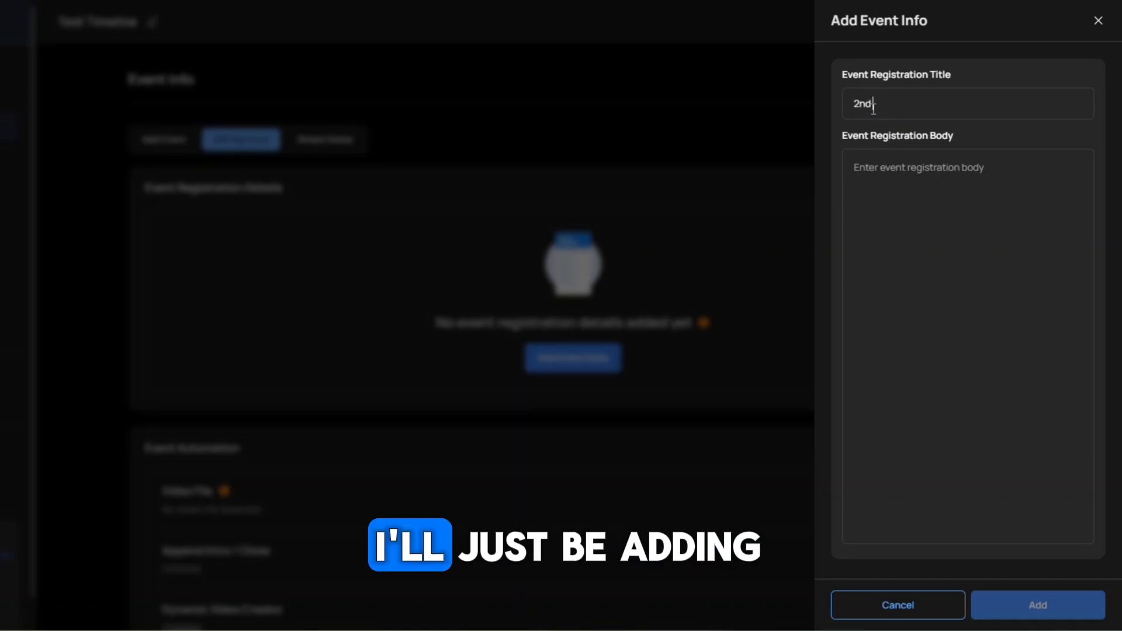
{"action": "type", "text": " Day Event"}
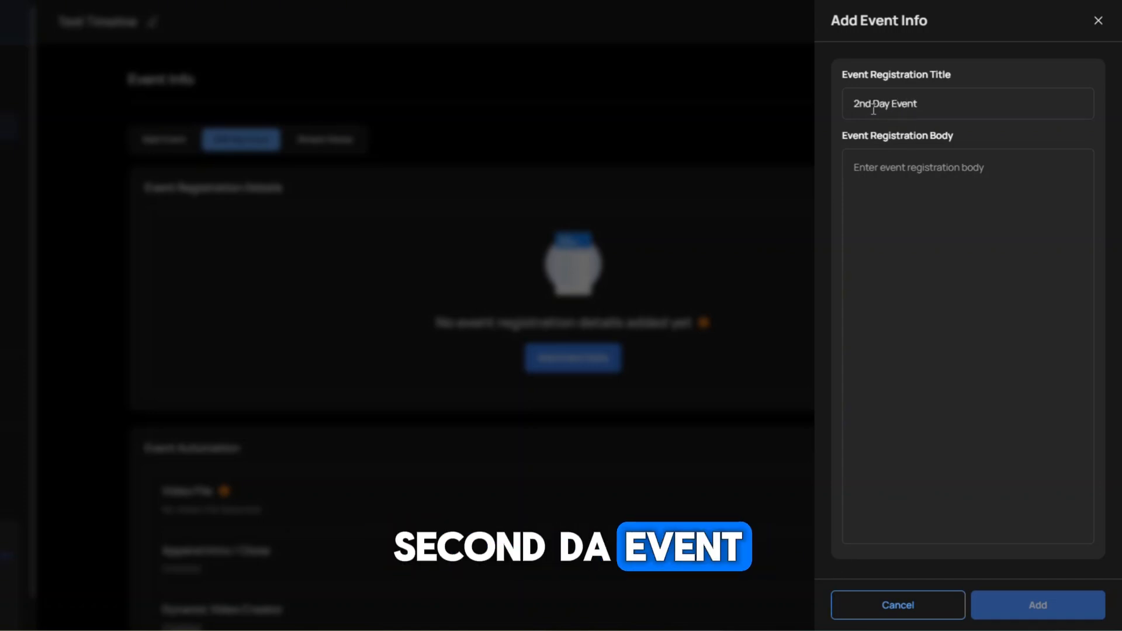
{"action": "double_click", "coordinate": [873, 106]}
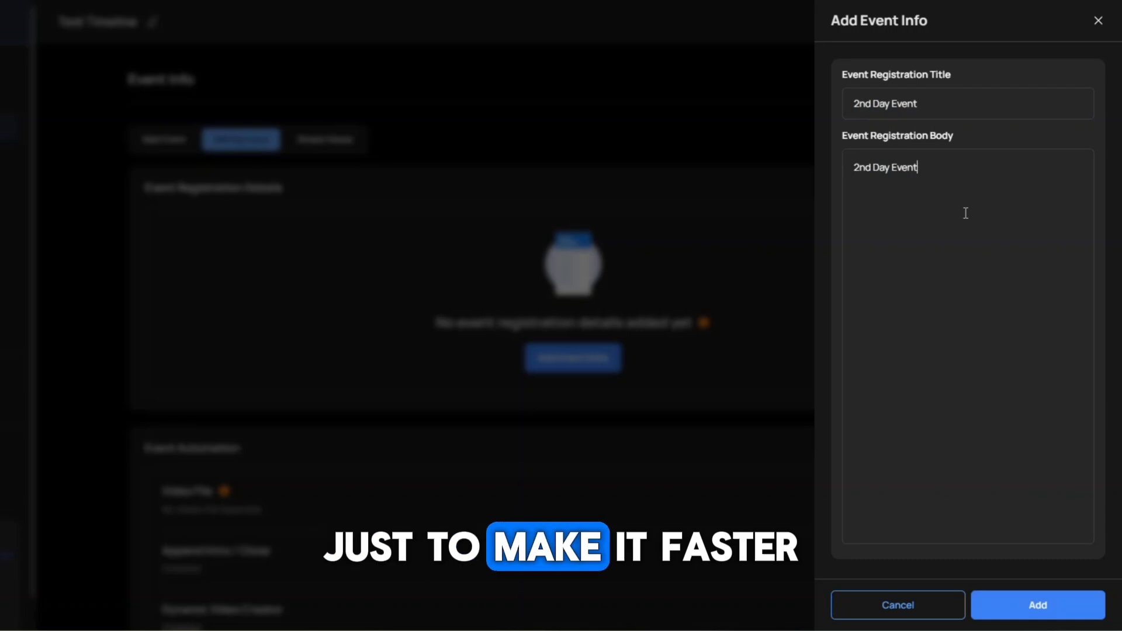
{"action": "left_click", "coordinate": [911, 198]}
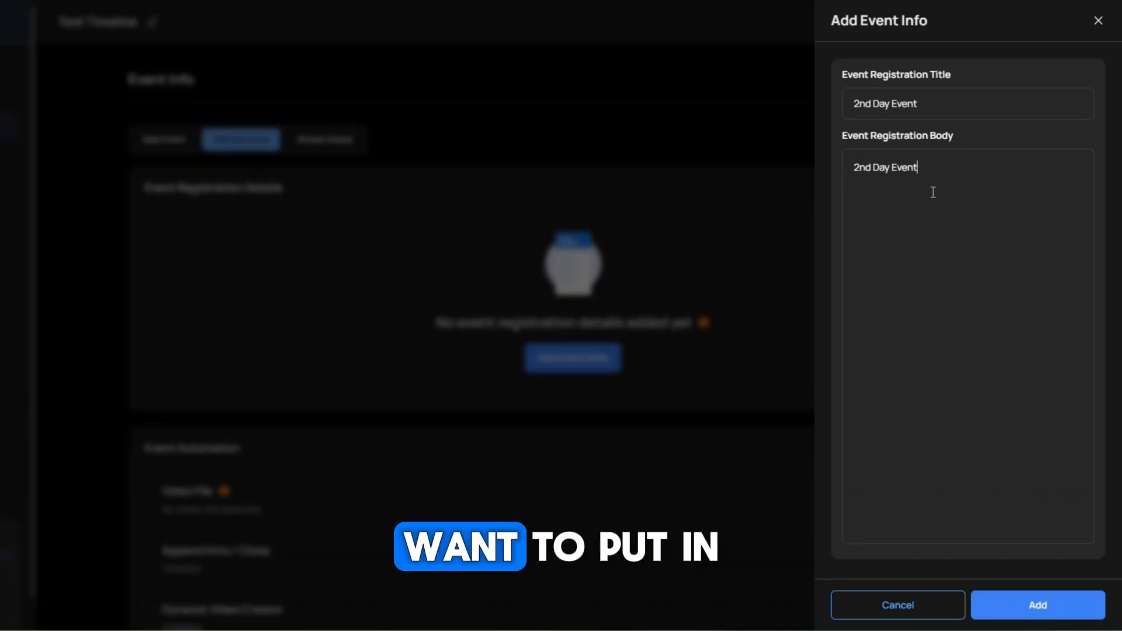
{"action": "left_click", "coordinate": [1029, 604]}
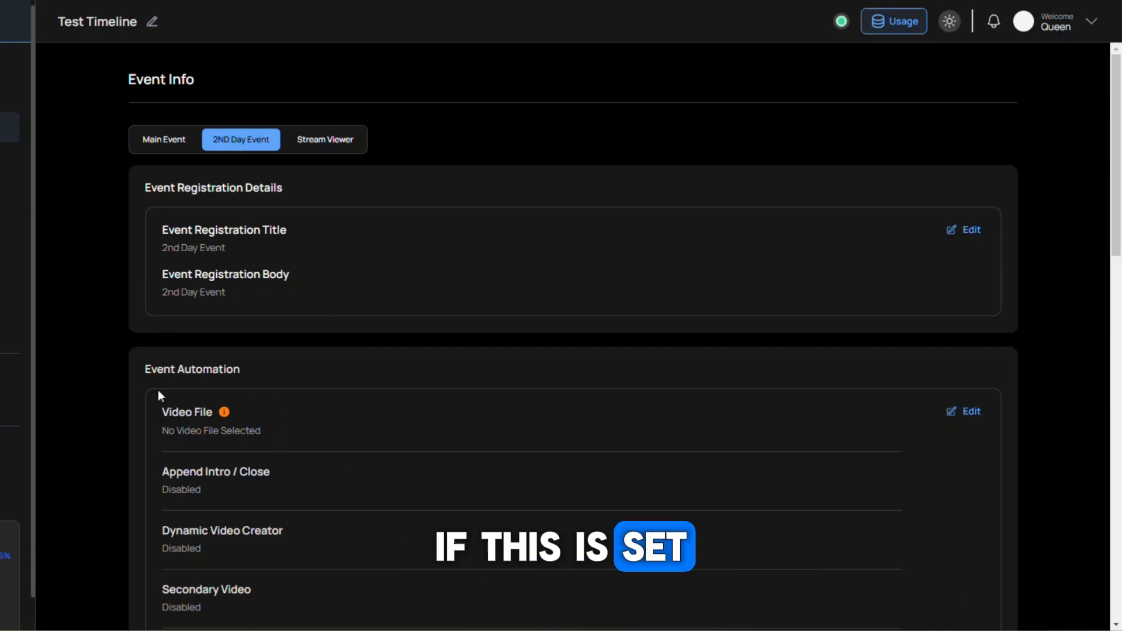
Assign compressed.mp4 as the video file in the 2ND Day Event's automation settings and save the update
{"action": "left_click", "coordinate": [953, 412]}
{"action": "left_click", "coordinate": [942, 105]}
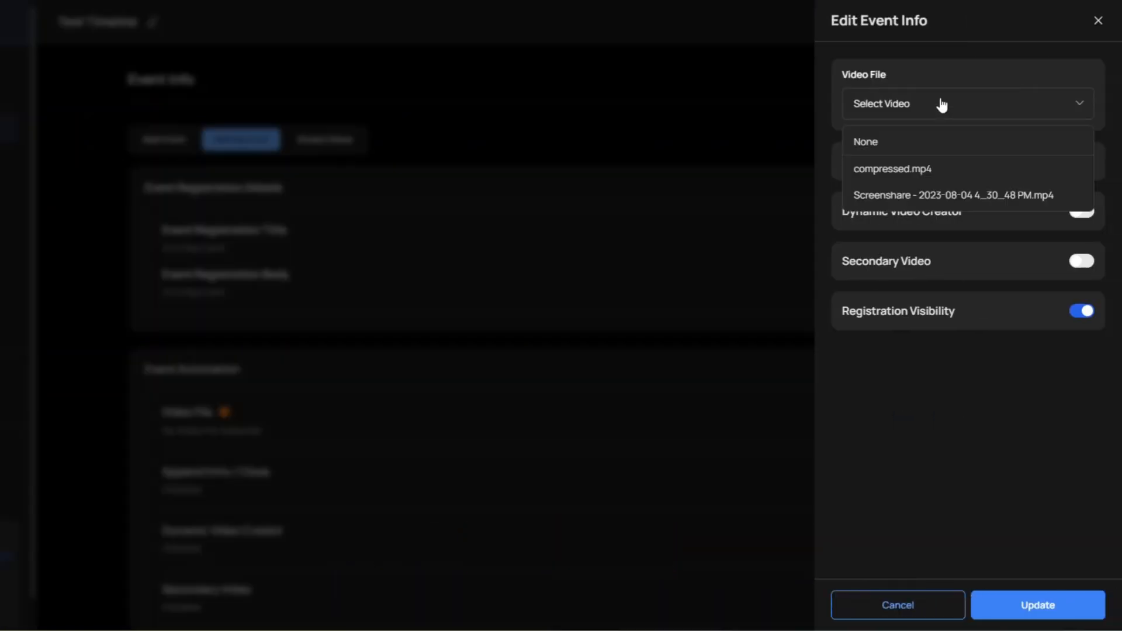
{"action": "left_click", "coordinate": [914, 169]}
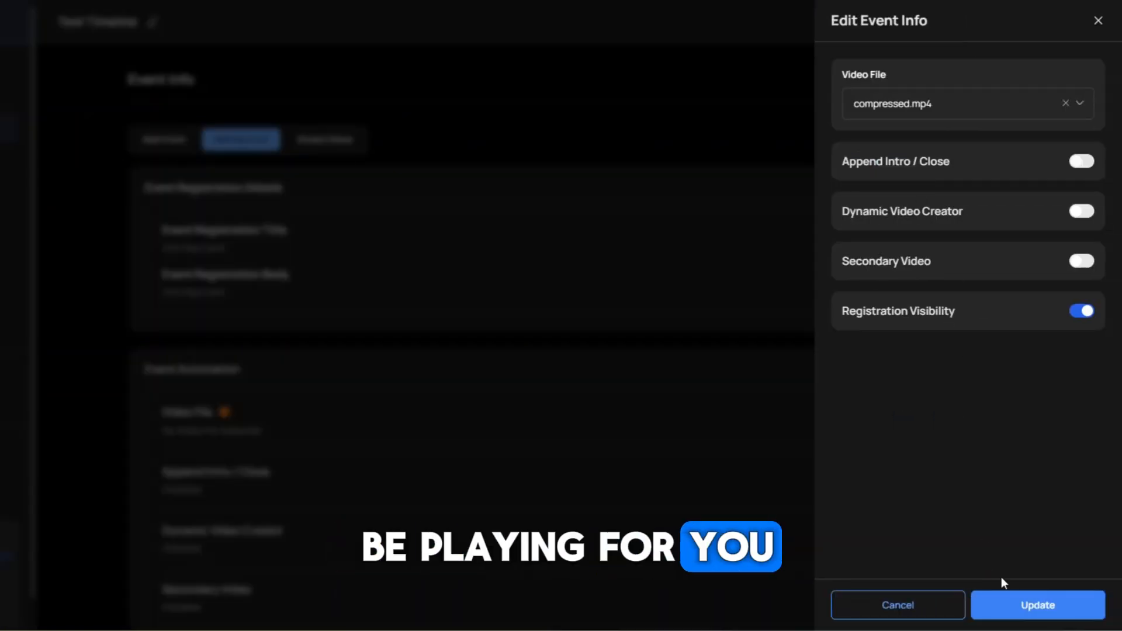
{"action": "left_click", "coordinate": [1014, 602]}
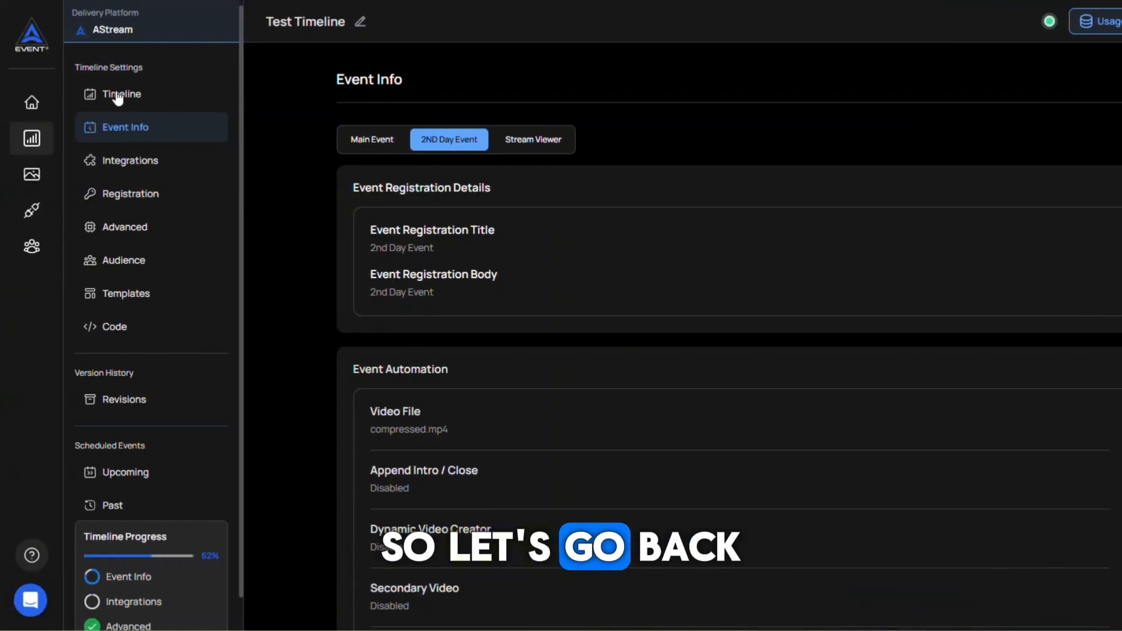
Back on the timeline calendar, start another action 2 days after the main event with a relative time of 0:00:00
{"action": "left_click", "coordinate": [119, 96]}
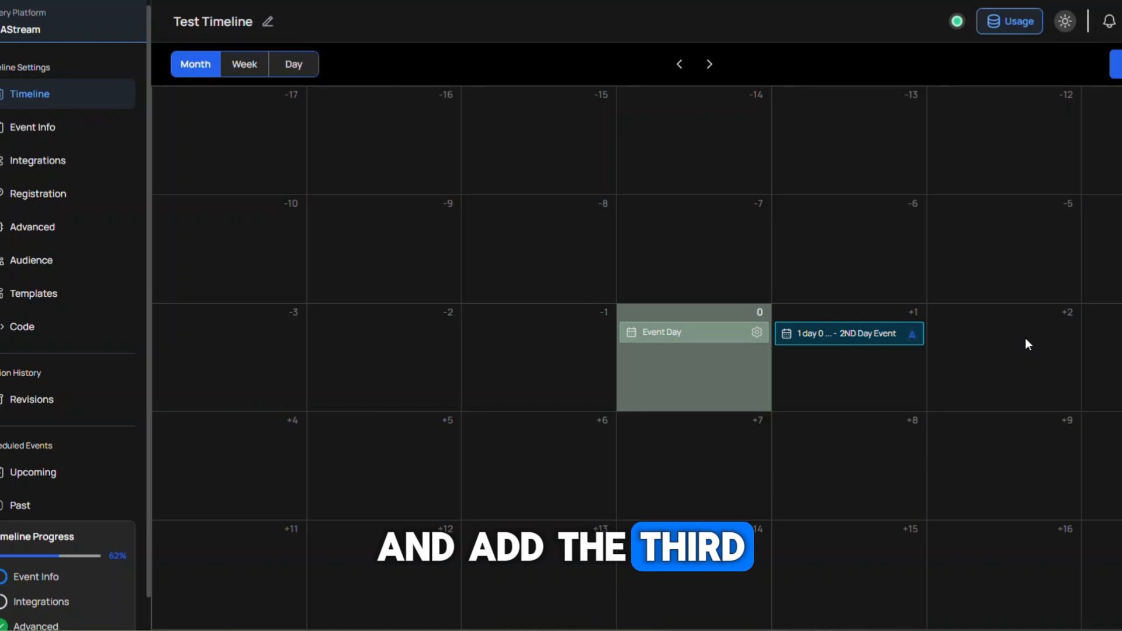
{"action": "left_click", "coordinate": [1053, 68]}
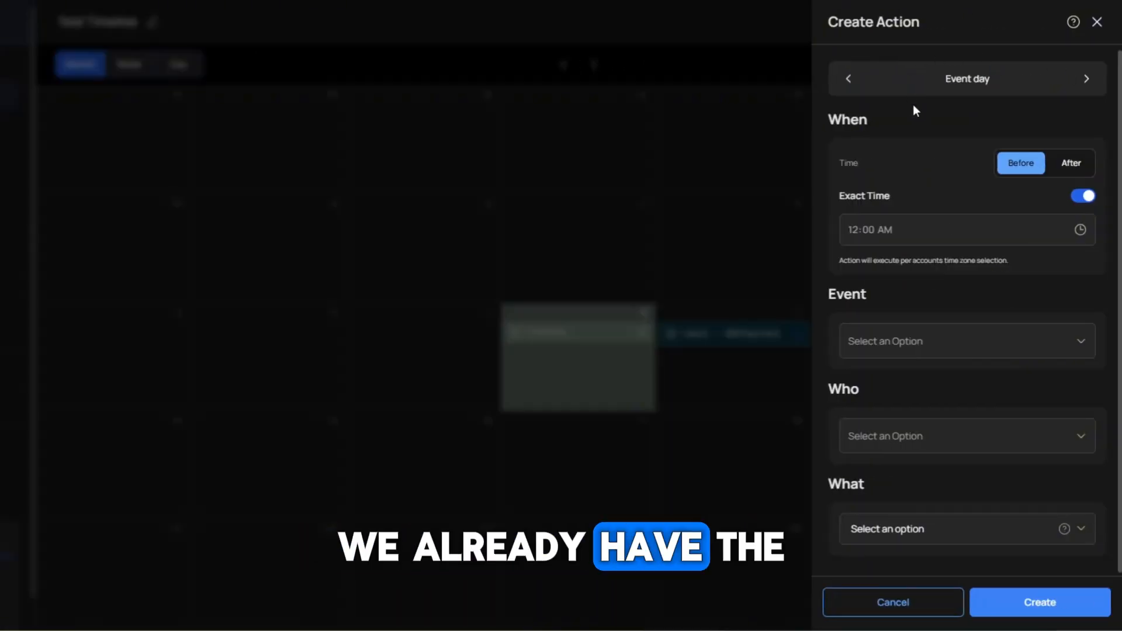
{"action": "left_click", "coordinate": [1086, 80]}
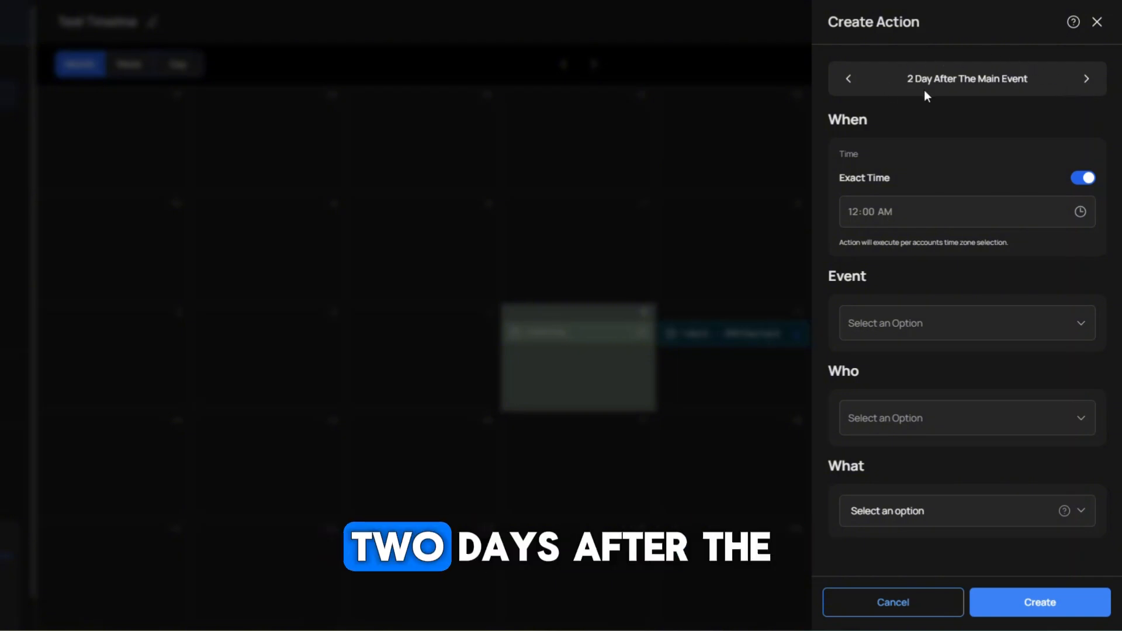
{"action": "left_click", "coordinate": [1082, 178]}
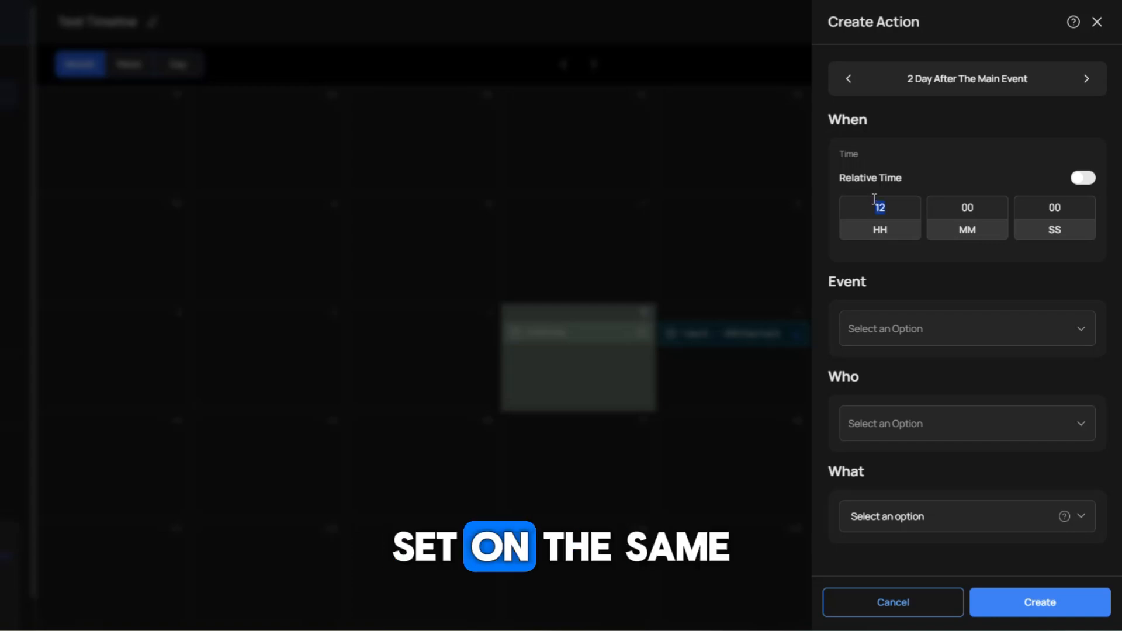
{"action": "type", "text": "0"}
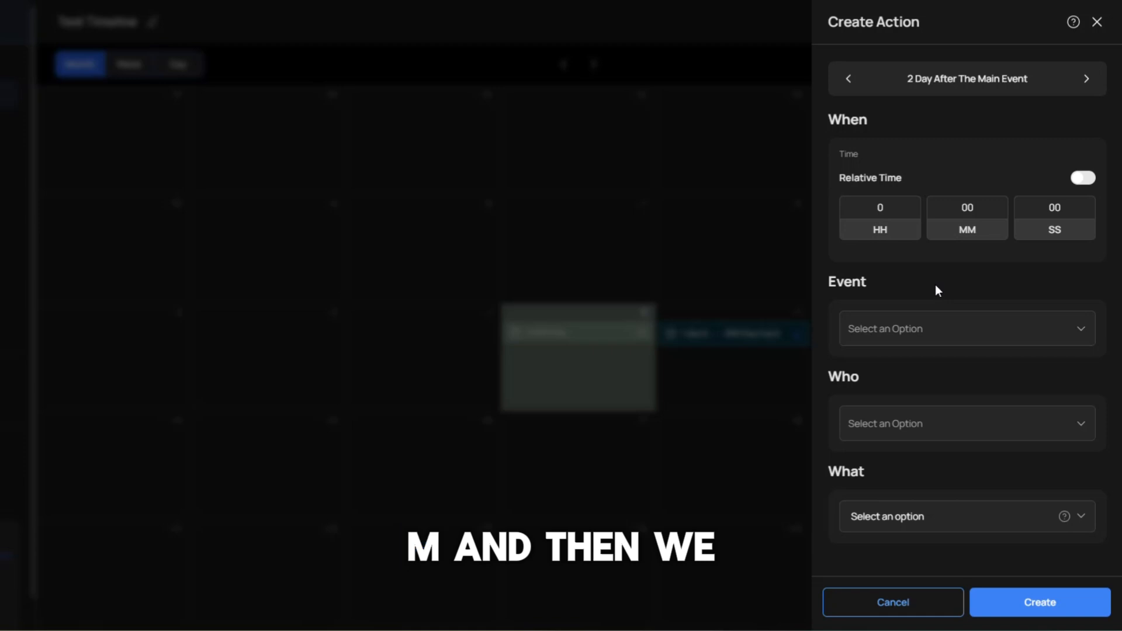
Set the new action's source event to 2ND Day Event and its audience to Registrants
{"action": "left_click", "coordinate": [952, 339]}
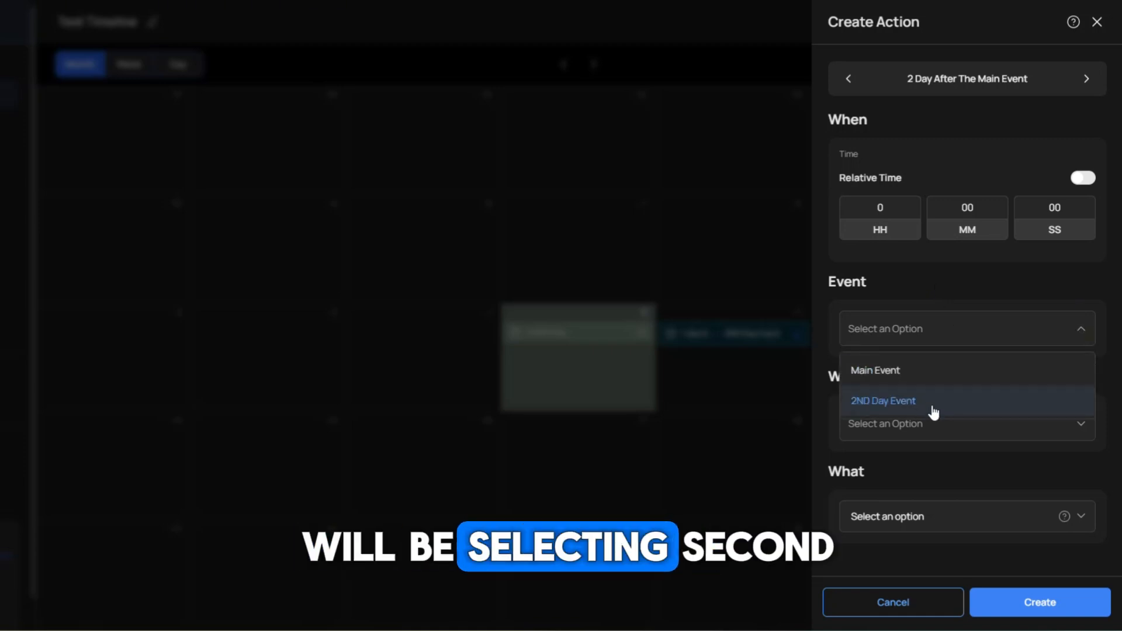
{"action": "left_click", "coordinate": [933, 412]}
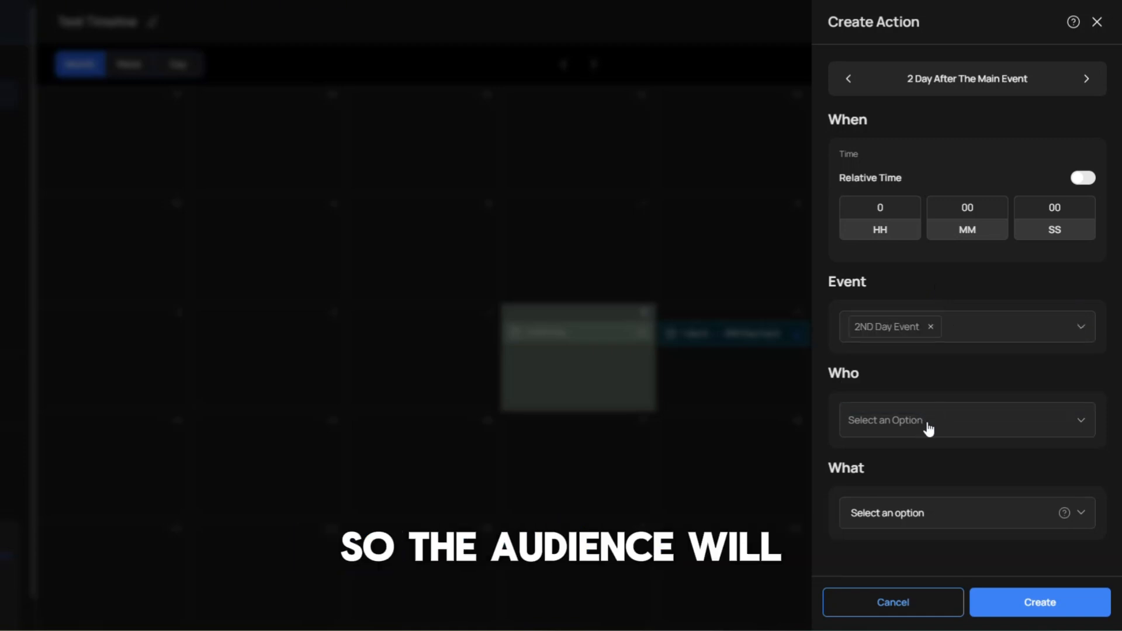
{"action": "left_click", "coordinate": [929, 430]}
{"action": "left_click", "coordinate": [920, 462]}
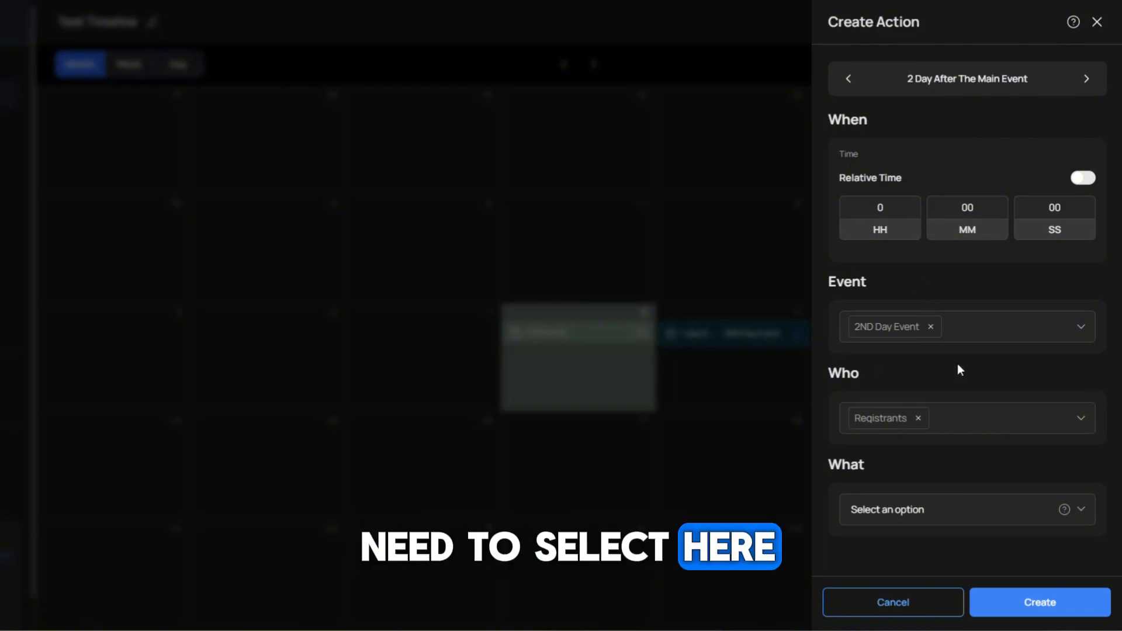
Make the action an AEvent Functions Add Another Event, name the added event "3RD Day Event", and create the action
{"action": "left_click", "coordinate": [942, 520]}
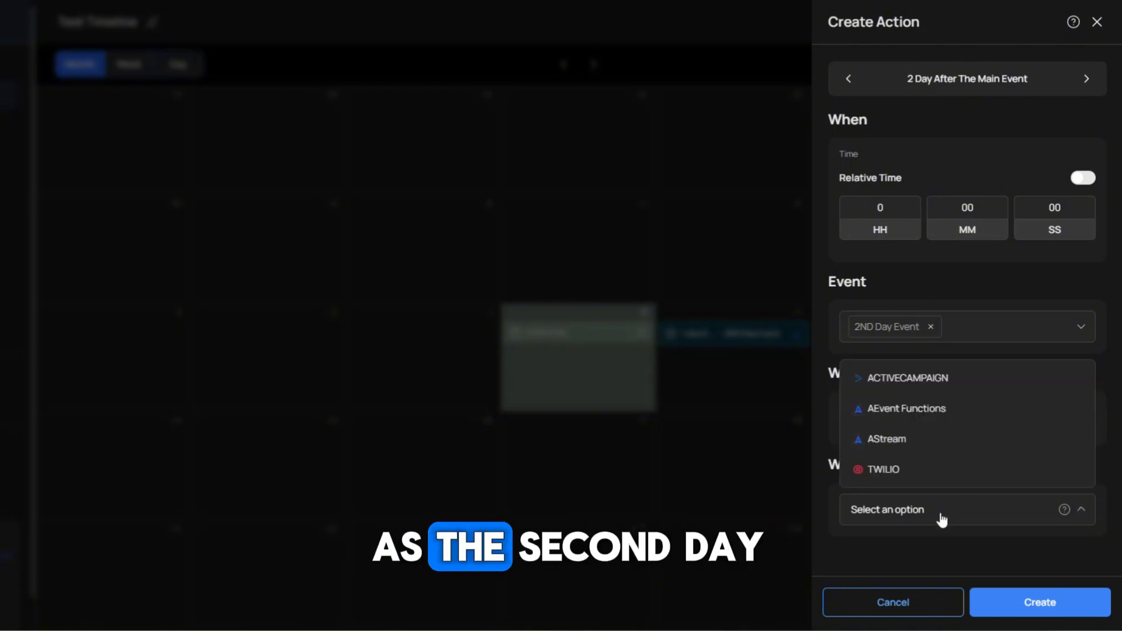
{"action": "left_click", "coordinate": [956, 422]}
{"action": "scroll", "coordinate": [964, 472], "scroll_direction": "down", "scroll_amount": 1}
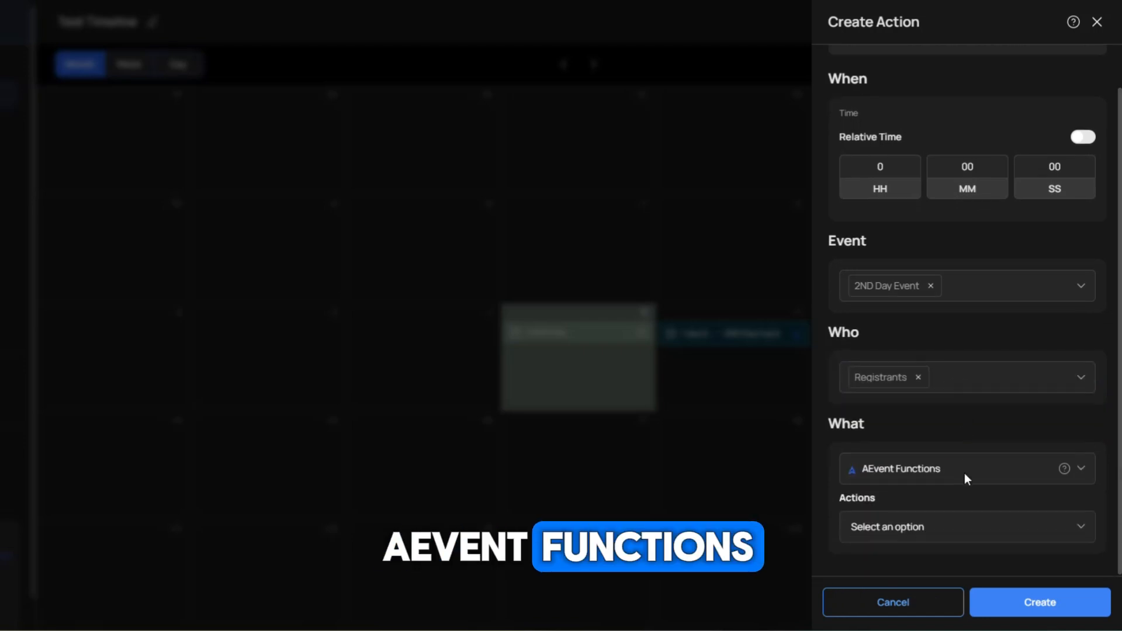
{"action": "left_click", "coordinate": [953, 527]}
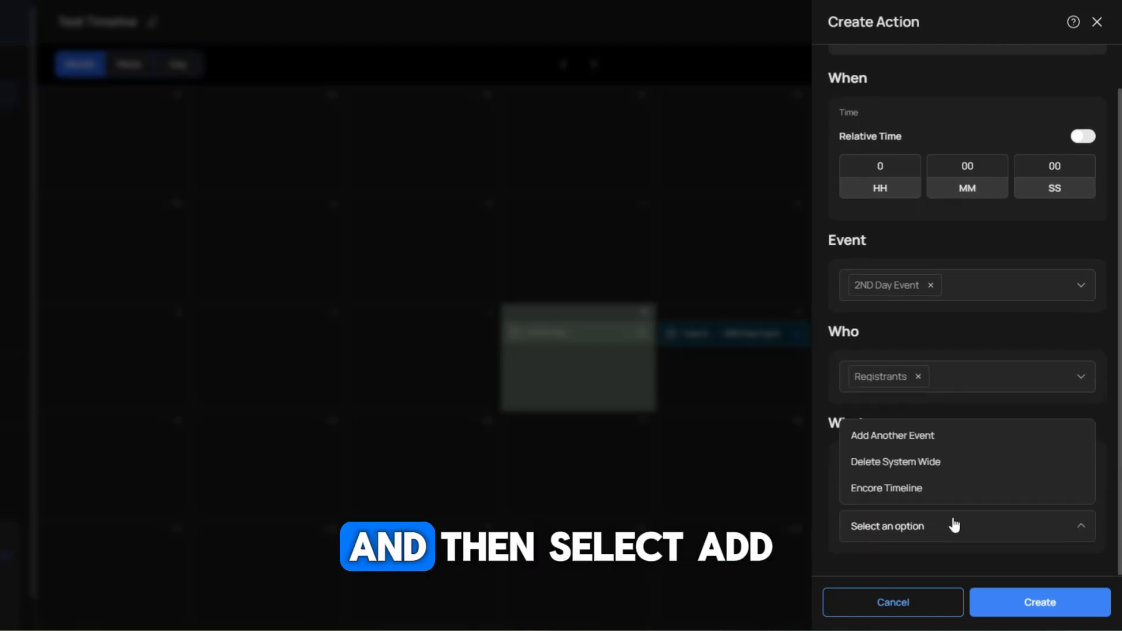
{"action": "left_click", "coordinate": [953, 437]}
{"action": "scroll", "coordinate": [941, 479], "scroll_direction": "down", "scroll_amount": 1}
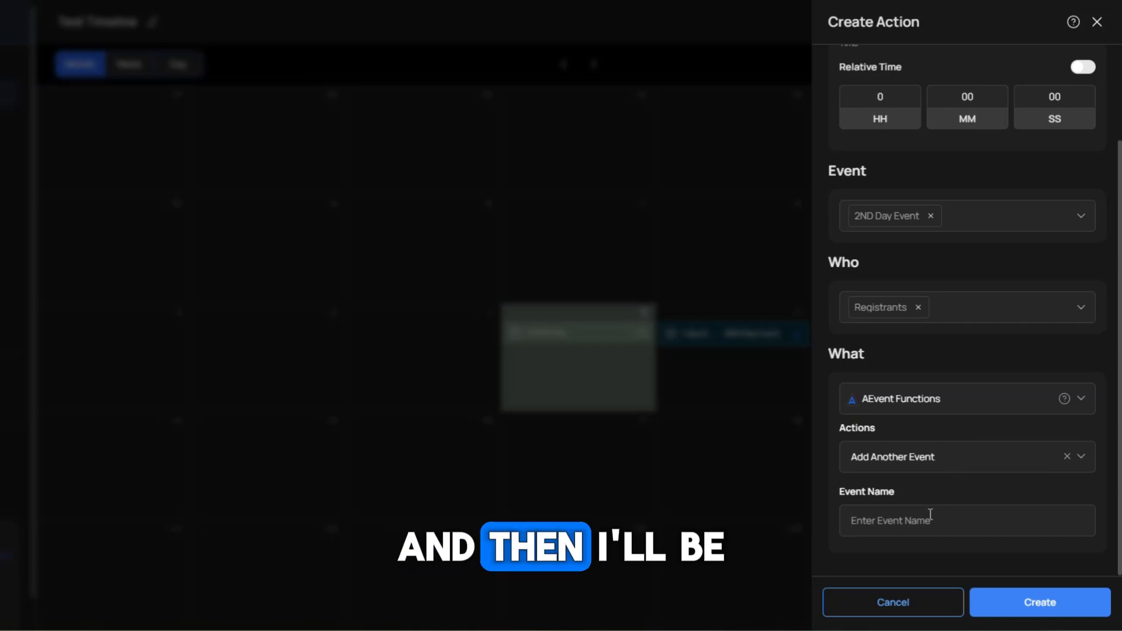
{"action": "left_click", "coordinate": [931, 515]}
{"action": "type", "text": "3RD Day Event"}
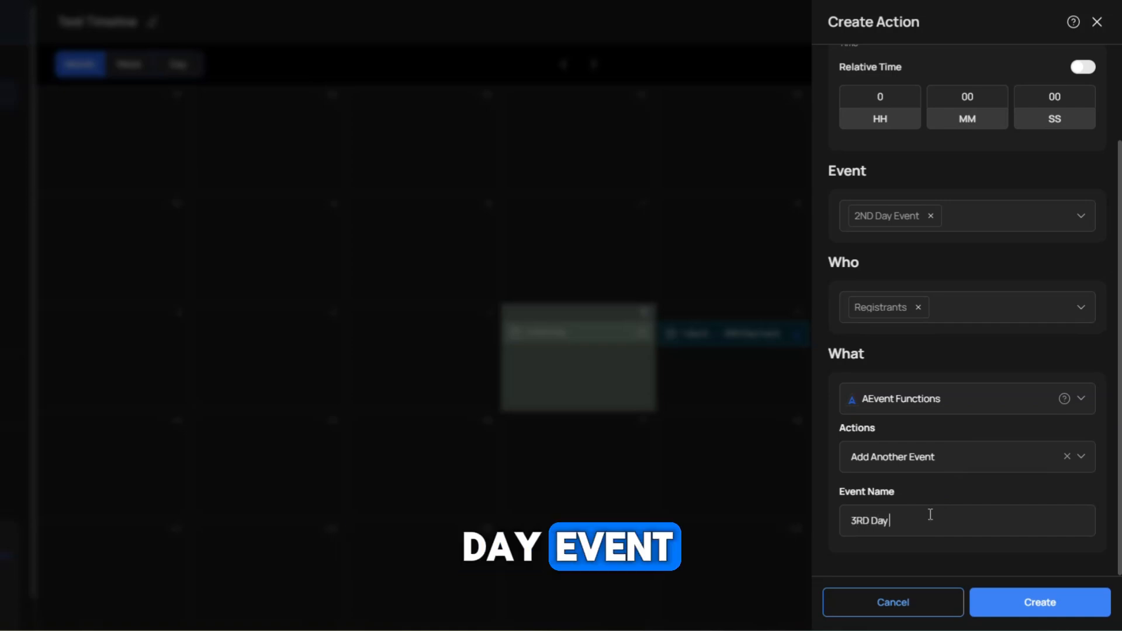
{"action": "left_click", "coordinate": [1022, 598]}
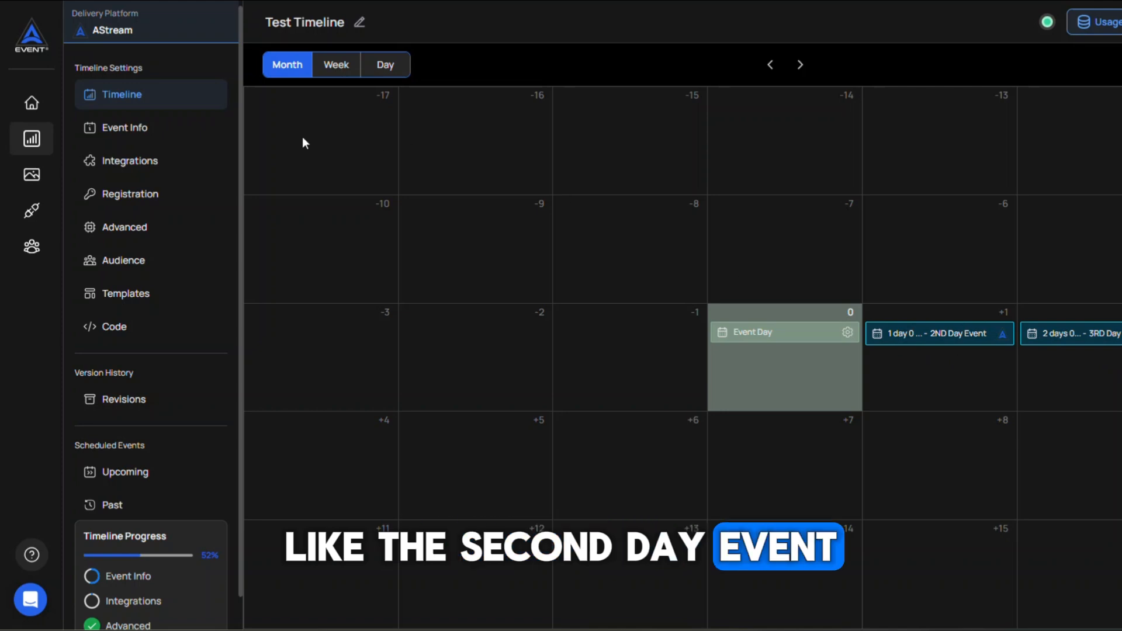
Add registration details for the 3RD Day Event in the event info, with "3RD Day Event" as both title and body
{"action": "left_click", "coordinate": [125, 134]}
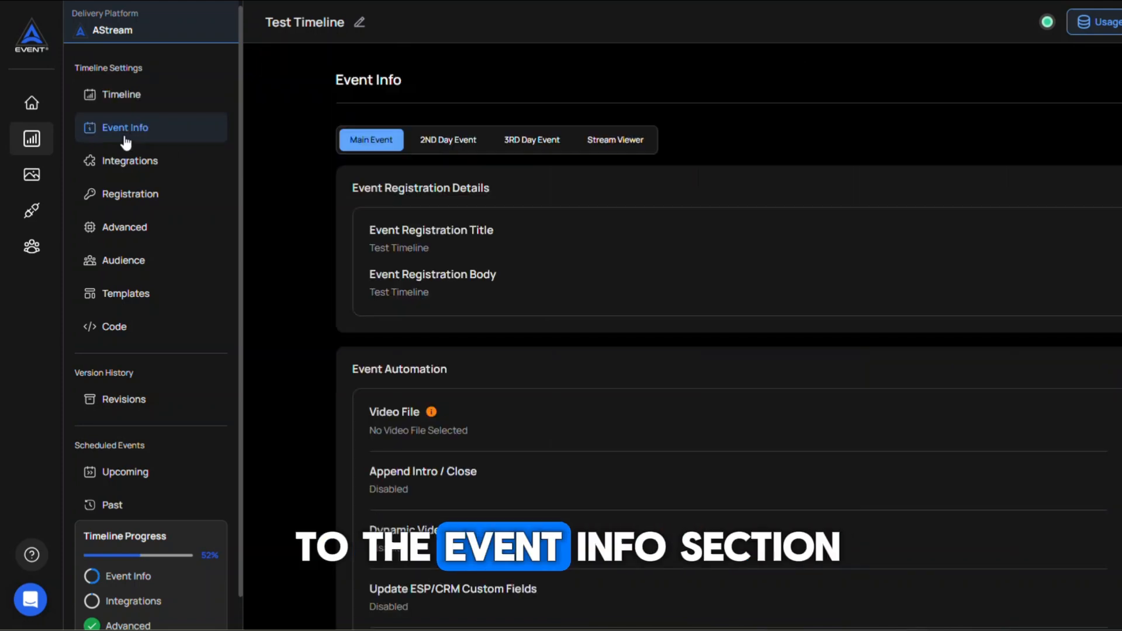
{"action": "left_click", "coordinate": [540, 147]}
{"action": "left_click", "coordinate": [570, 361]}
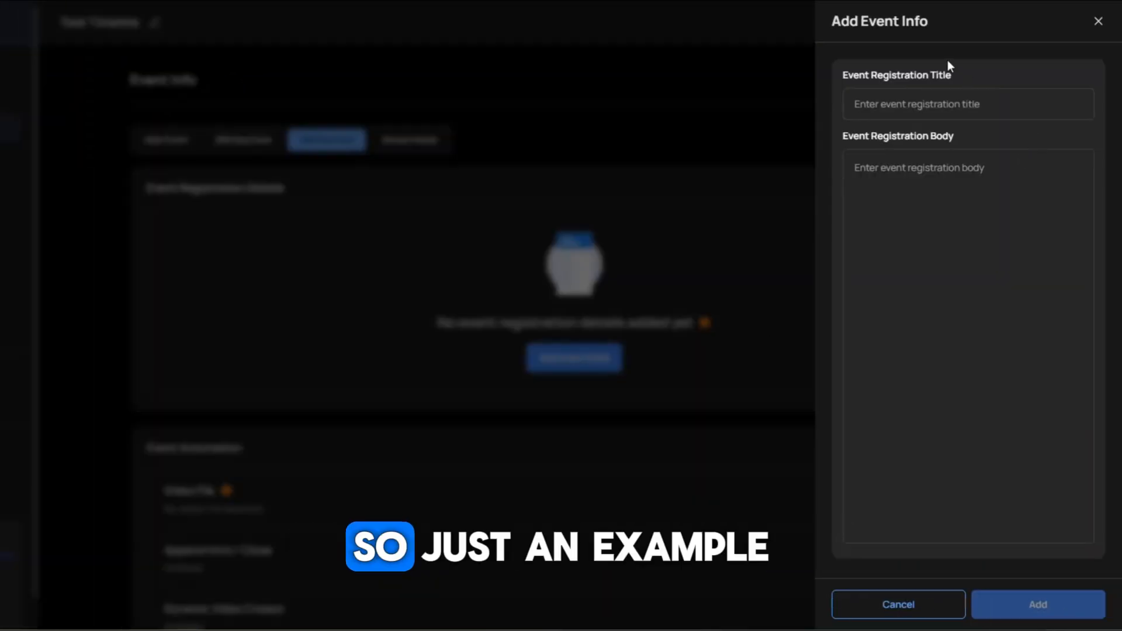
{"action": "type", "text": "3RD"}
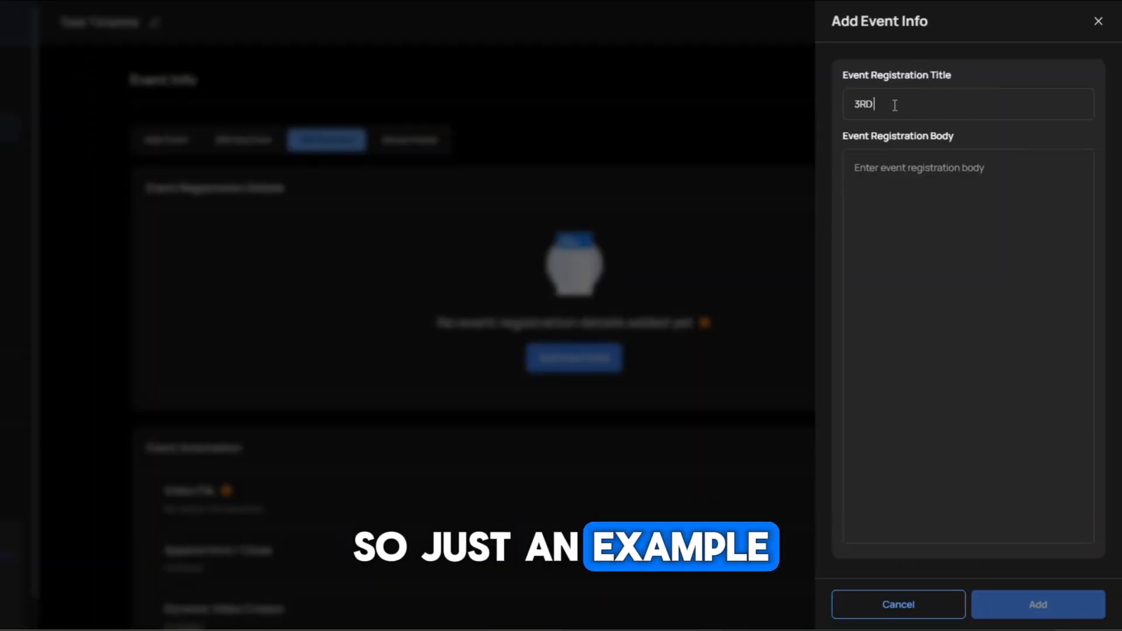
{"action": "type", "text": " Day Event"}
{"action": "key", "text": "ctrl+a"}
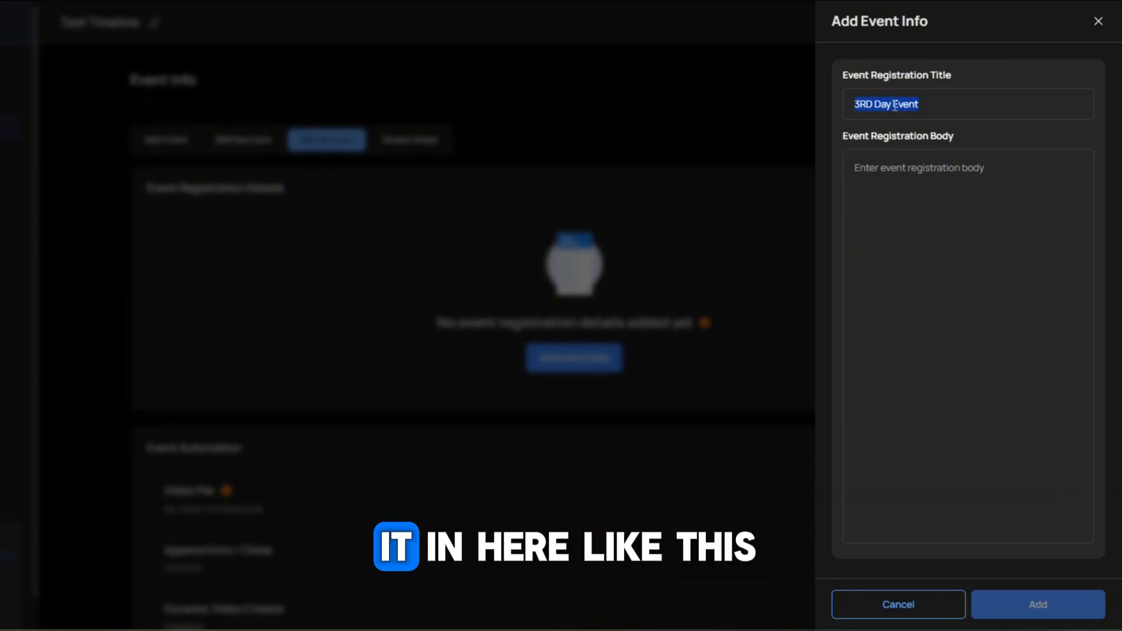
{"action": "key", "text": "ctrl+c"}
{"action": "left_click", "coordinate": [906, 161]}
{"action": "key", "text": "ctrl+v"}
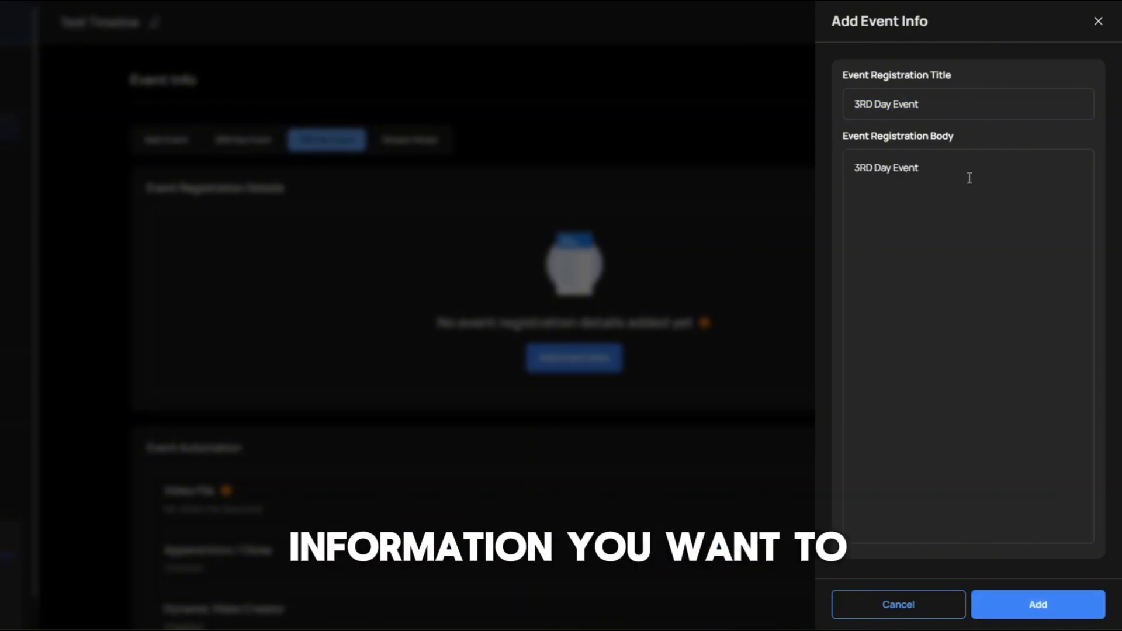
{"action": "left_click", "coordinate": [1055, 604]}
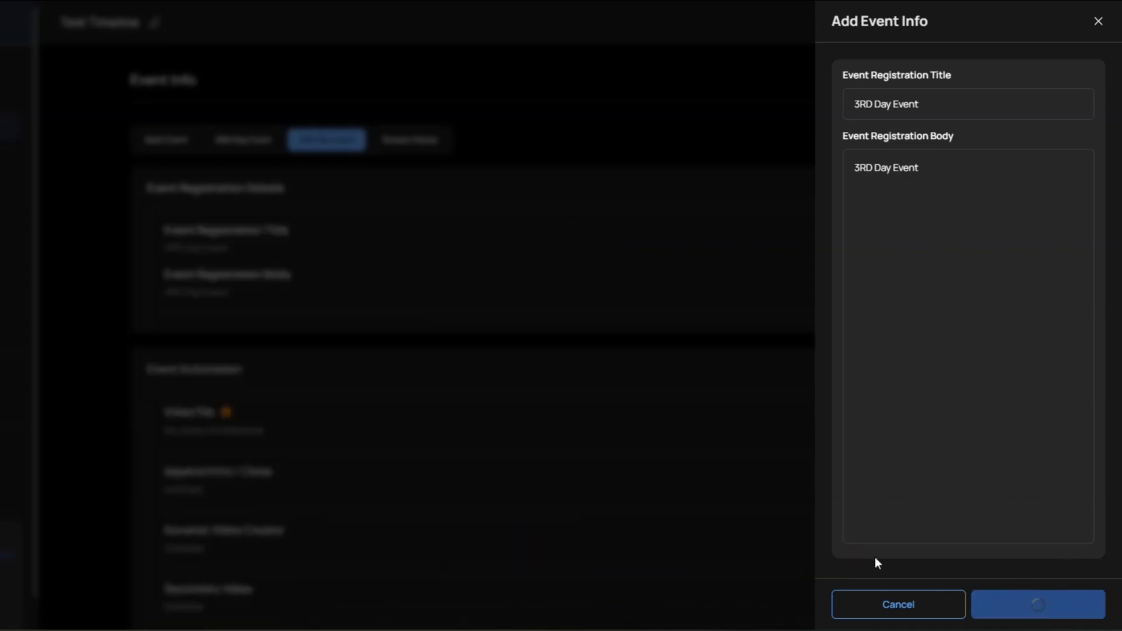
Assign Screenshare - 2023-08-04 4_30_48 PM.mp4 as the 3RD Day Event's automation video file, save the update, and return to the timeline calendar
{"action": "left_click", "coordinate": [979, 413]}
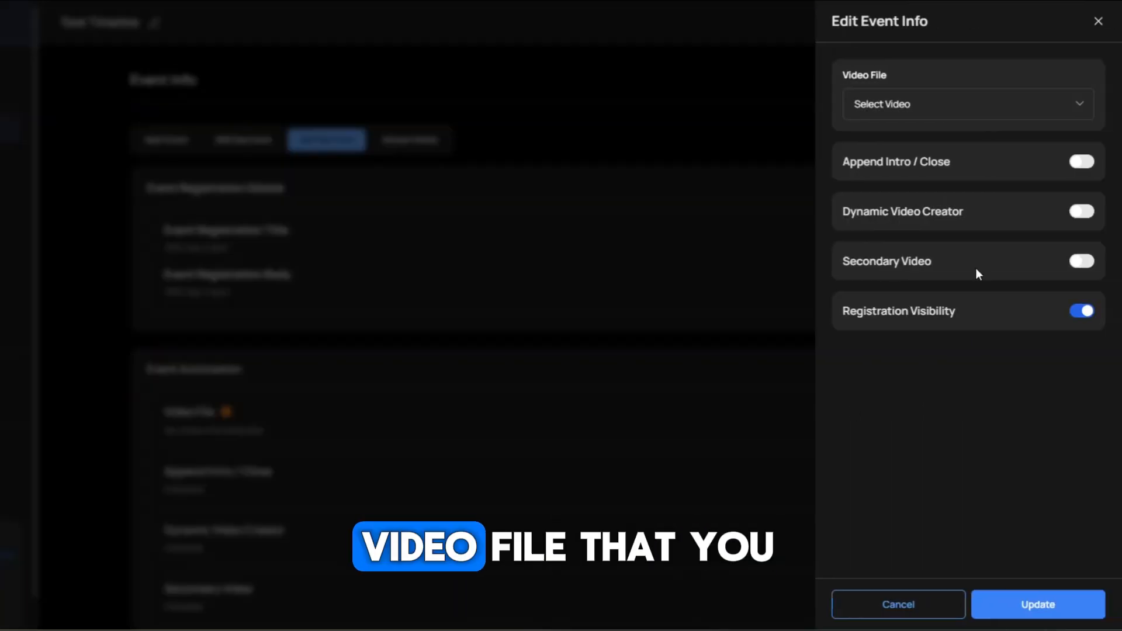
{"action": "left_click", "coordinate": [979, 105]}
{"action": "left_click", "coordinate": [955, 194]}
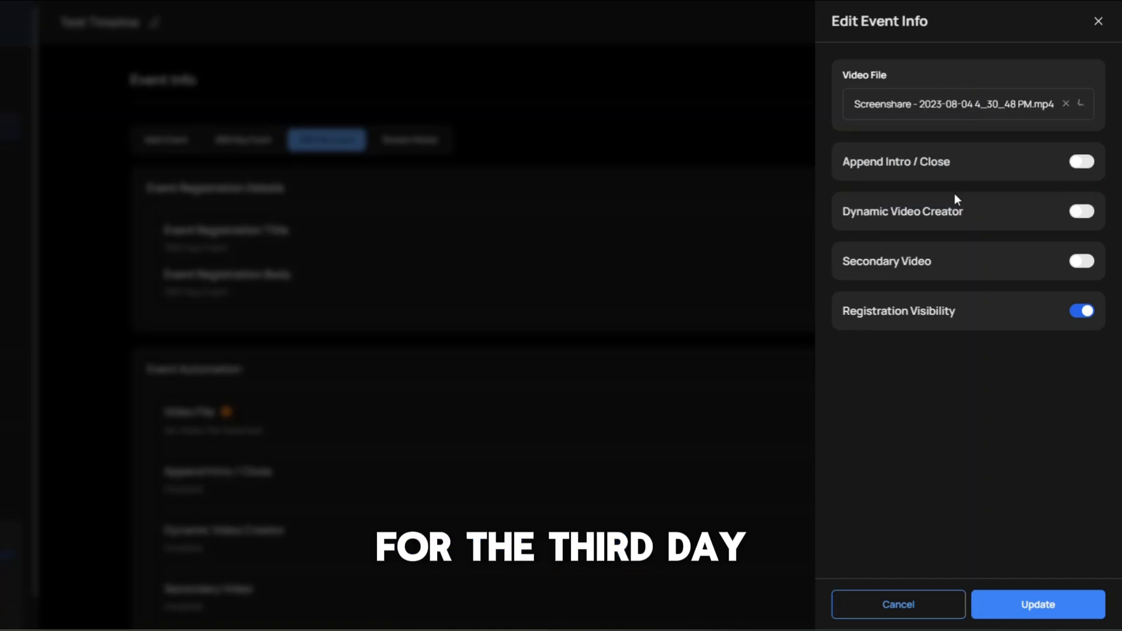
{"action": "left_click", "coordinate": [1052, 607]}
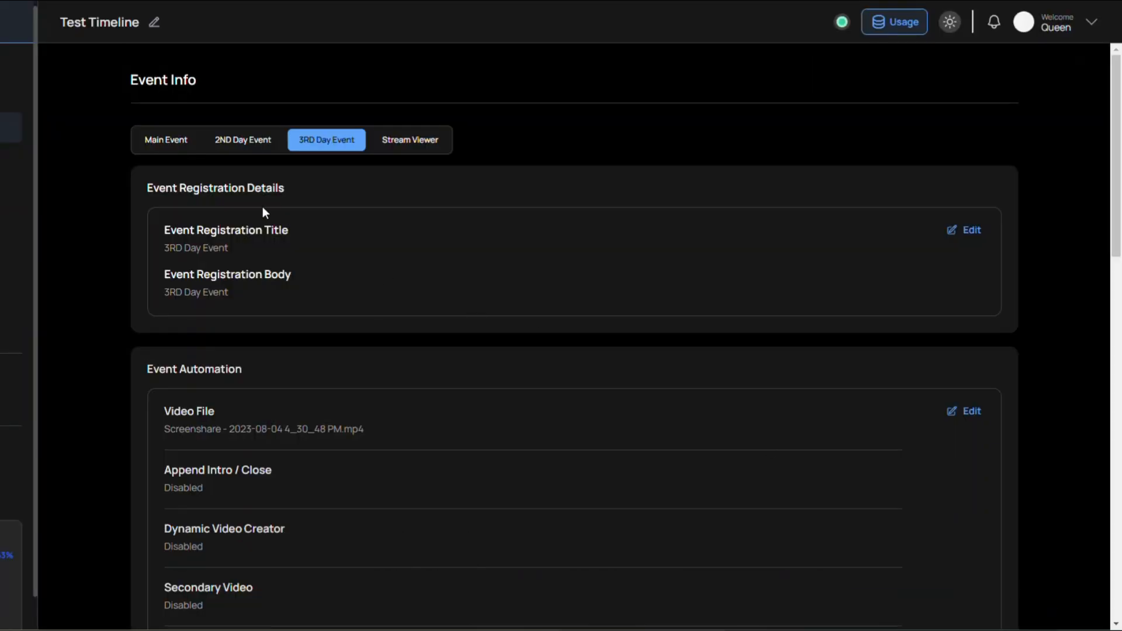
{"action": "left_click", "coordinate": [11, 95]}
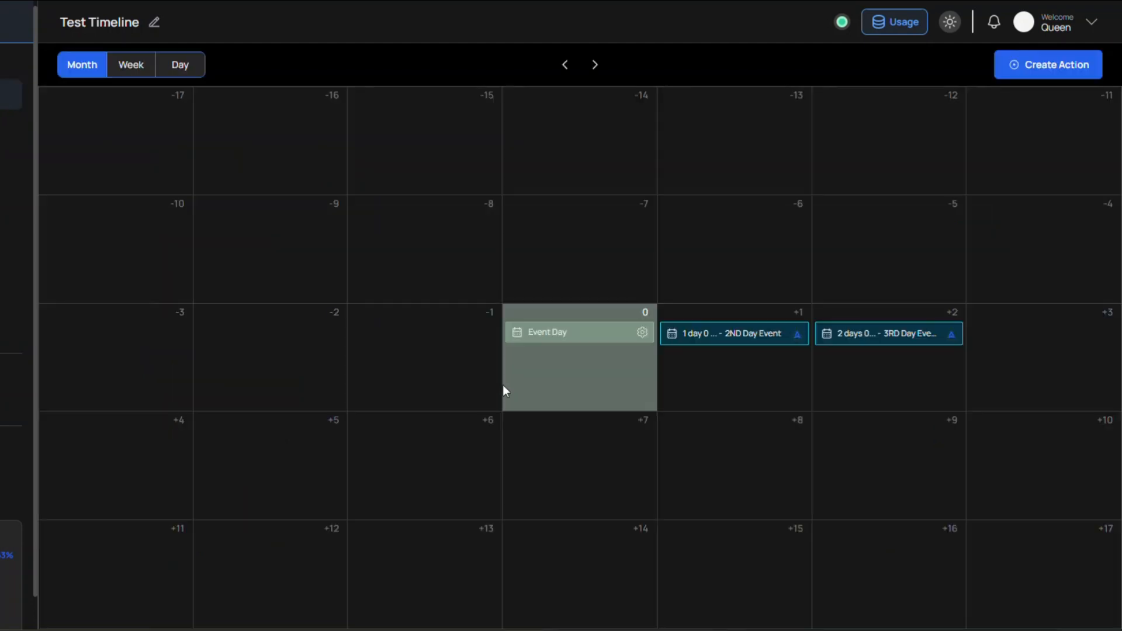